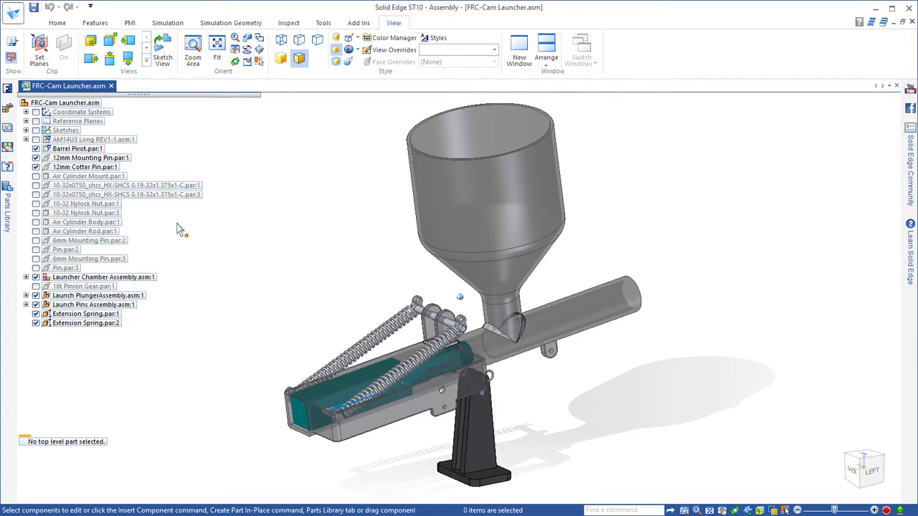
Insert Cam Axle.par from the Parts Library into the launcher assembly near the plunger
scroll(241, 223, "up", 5)
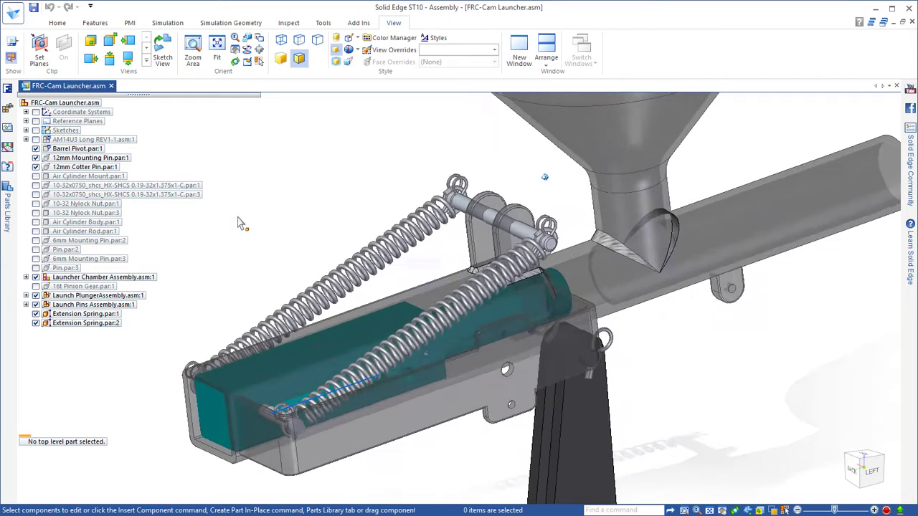
scroll(240, 223, "up", 5)
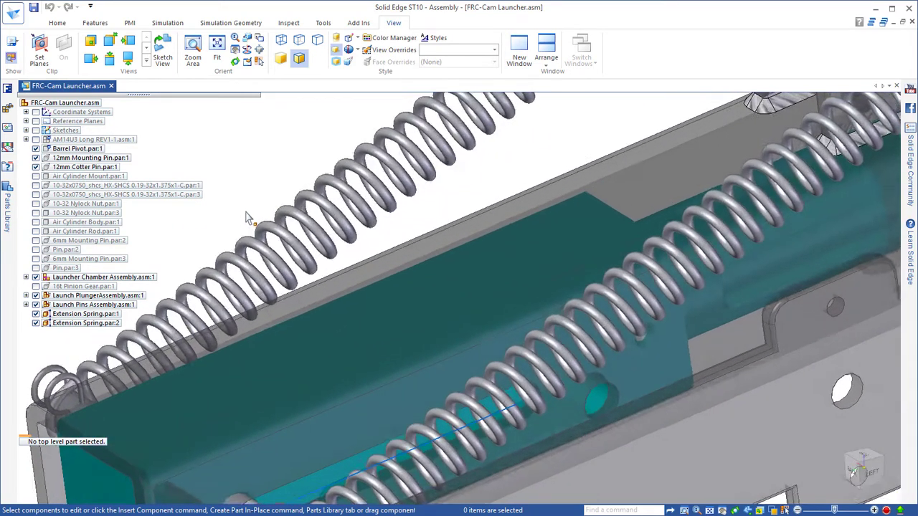
scroll(246, 219, "up", 3)
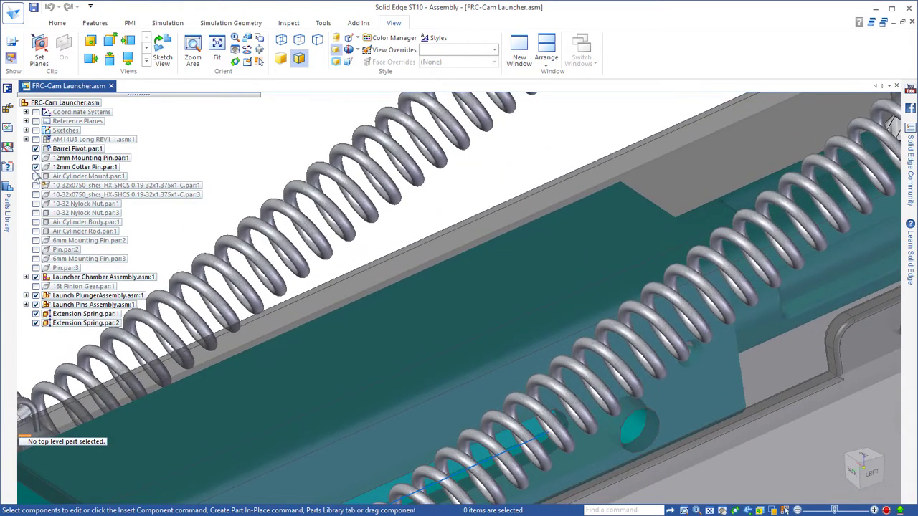
left_click(8, 190)
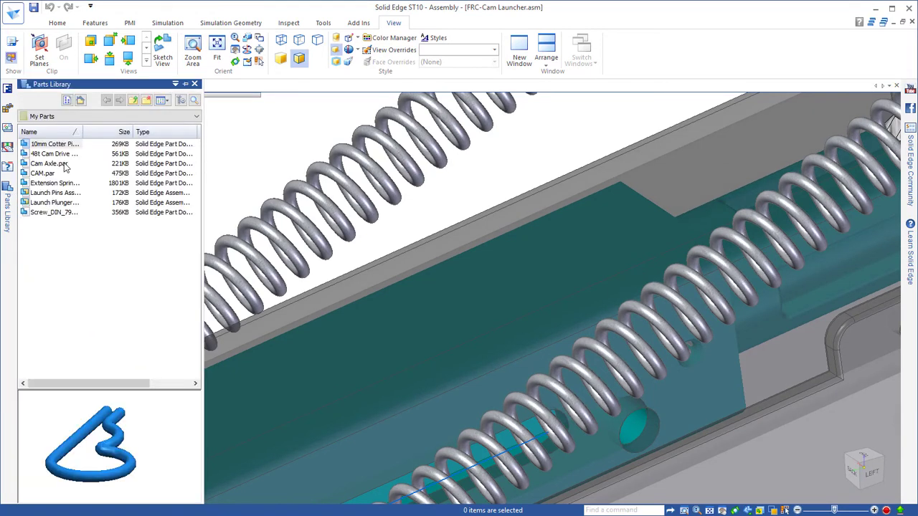
left_click(64, 166)
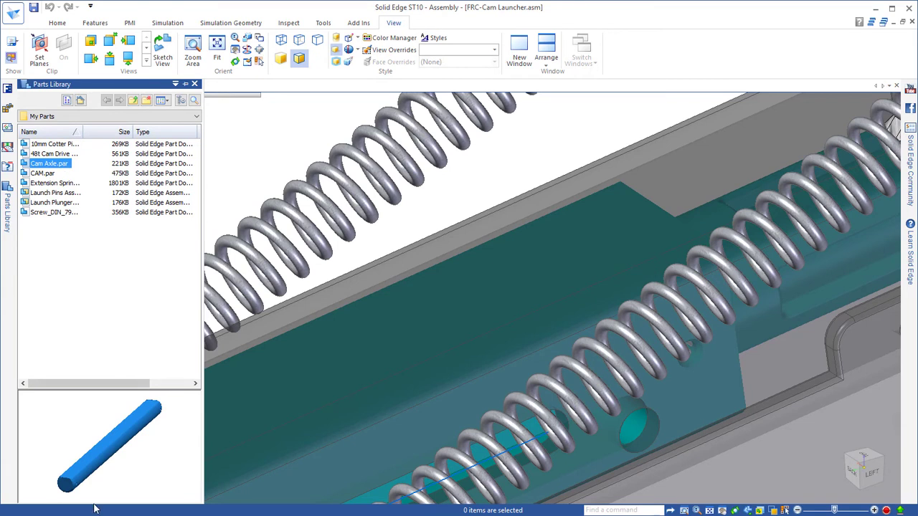
left_click_drag(100, 487, 193, 463)
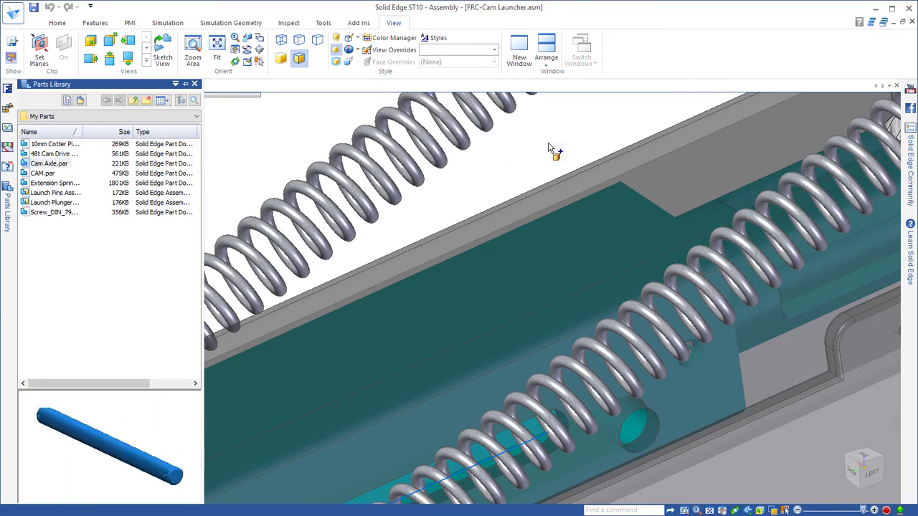
left_click_drag(459, 197, 481, 199)
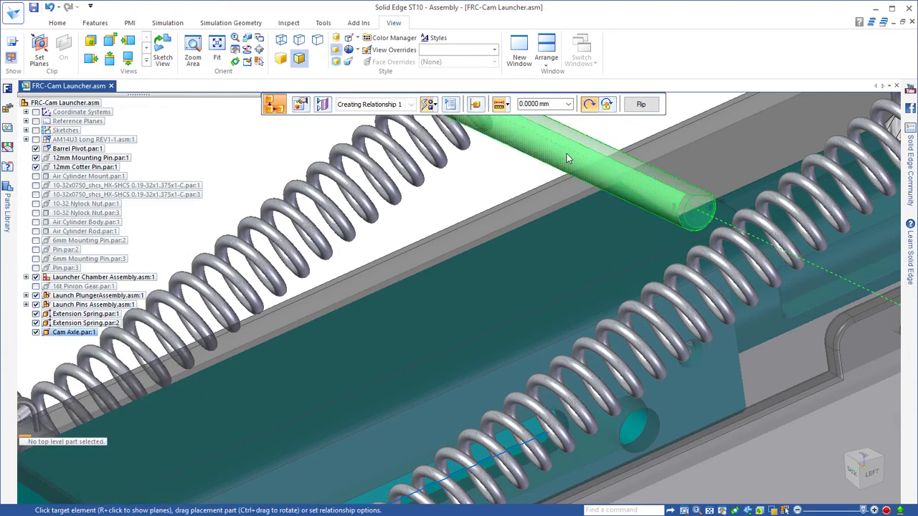
Align the Cam Axle with the hole in the launcher chamber's side and position its end face relative to the chamber
left_click(643, 446)
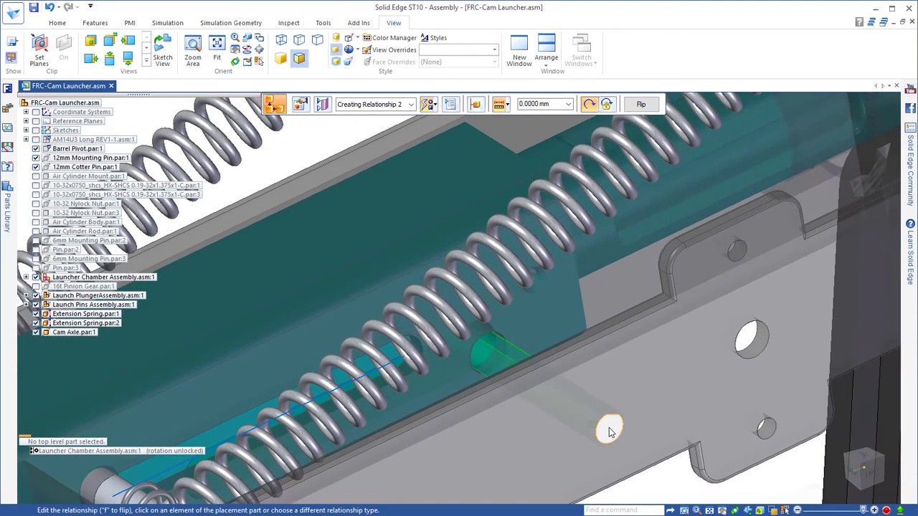
left_click(612, 432)
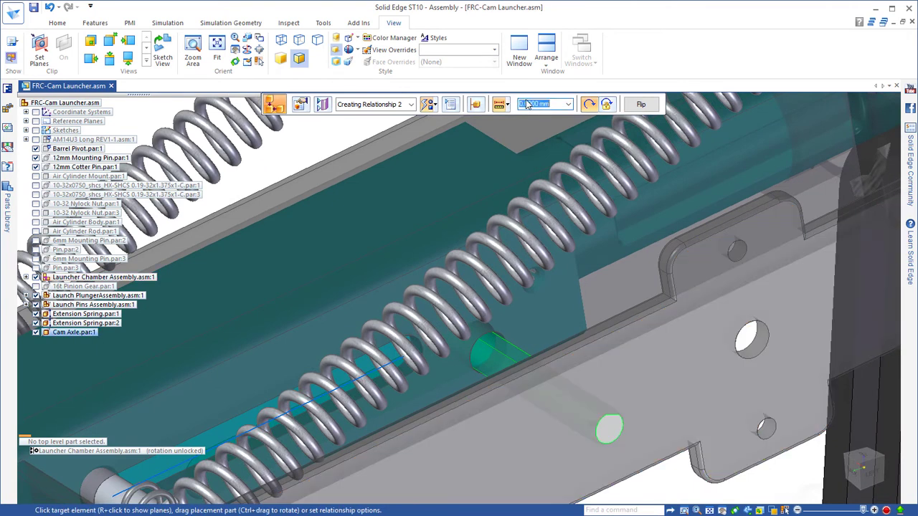
middle_click_drag(751, 323, 624, 316)
left_click(575, 336)
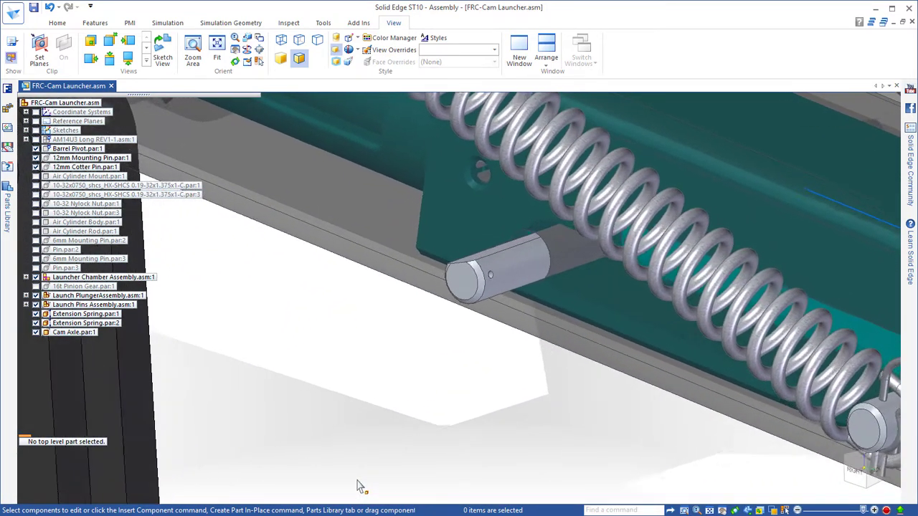
Insert CAM.par from the Parts Library beside the protruding end of the Cam Axle
left_click(8, 205)
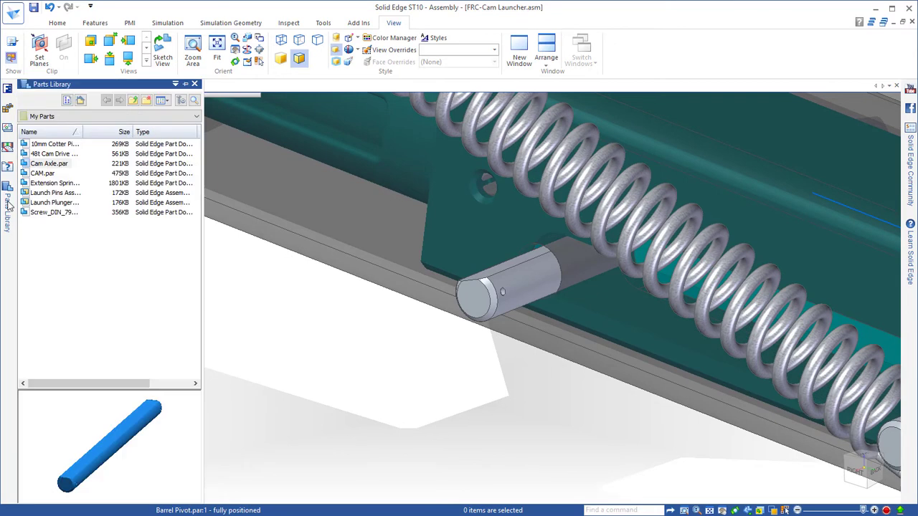
left_click(41, 174)
left_click_drag(152, 443, 109, 463)
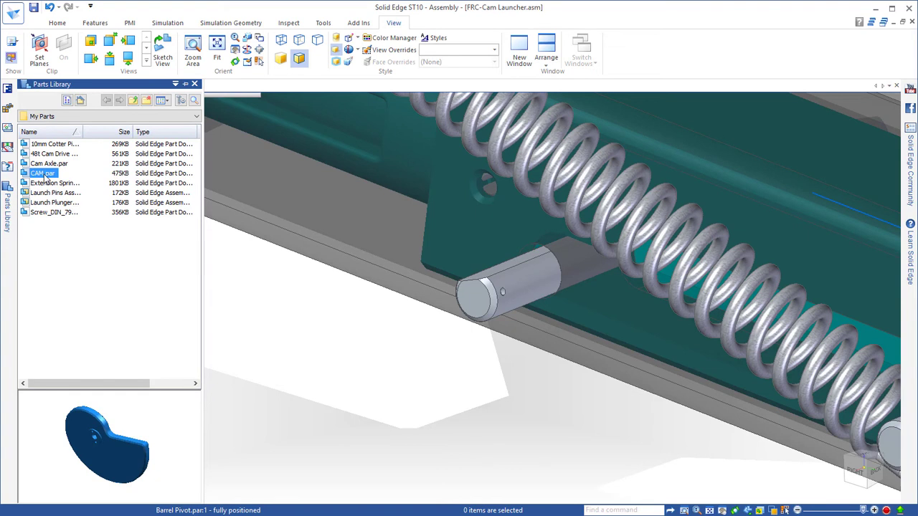
left_click_drag(361, 368, 352, 438)
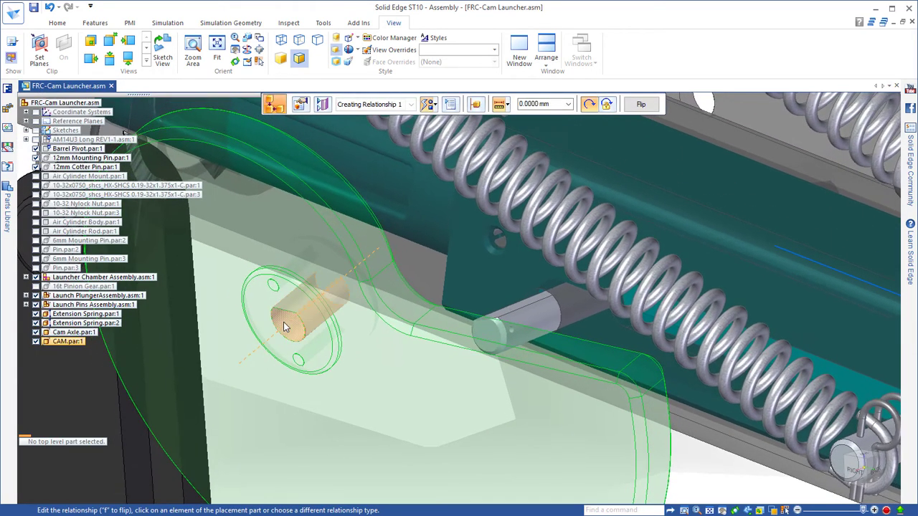
Align the cam's center bore with the Cam Axle and mate the bore's flat to the axle's flat with 0 mm offset
left_click(289, 328)
left_click(534, 319)
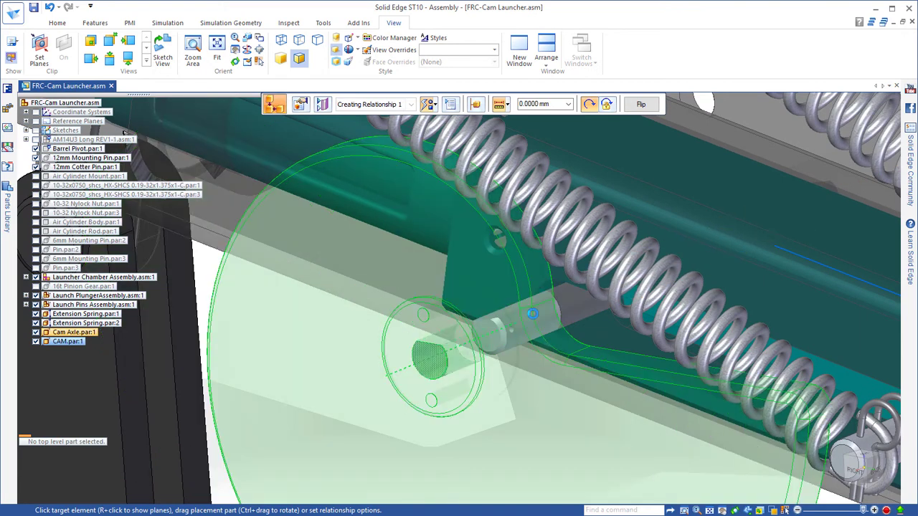
right_click(430, 345)
left_click(482, 368)
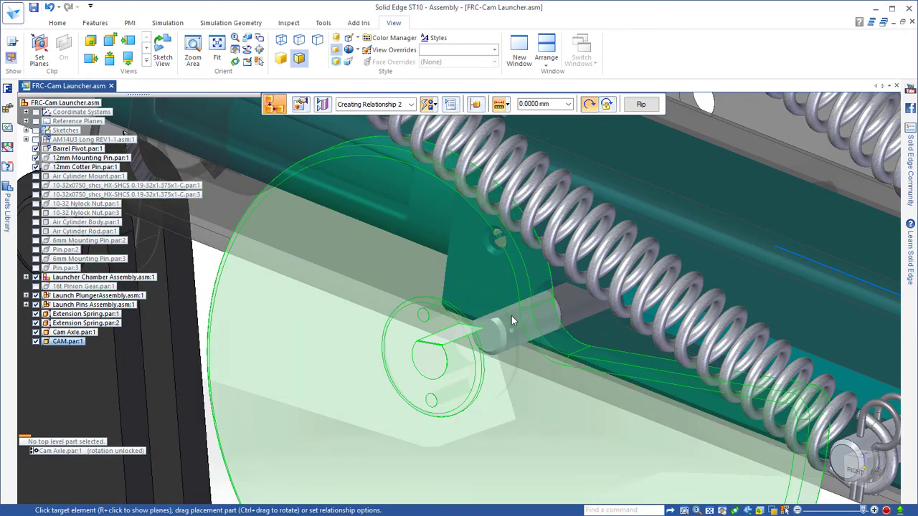
left_click(451, 413)
Mate the cam's inner hub face to the outer side face of the Launcher Chamber Assembly with 0 mm offset
middle_click_drag(349, 438, 292, 255)
left_click(538, 293)
left_click(275, 207)
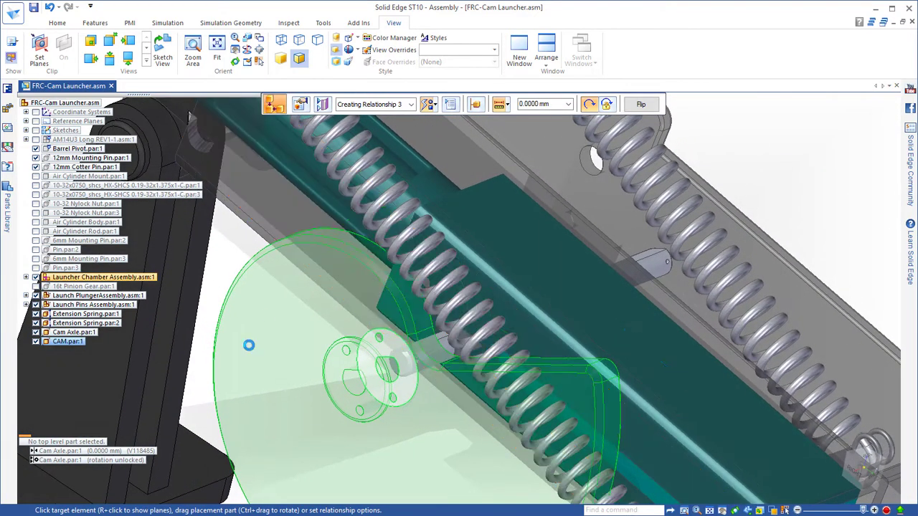
key("Escape")
Insert the 10mm Cotter Pin from the Parts Library next to the cam
middle_click_drag(247, 381, 245, 377)
scroll(246, 383, "up", 3)
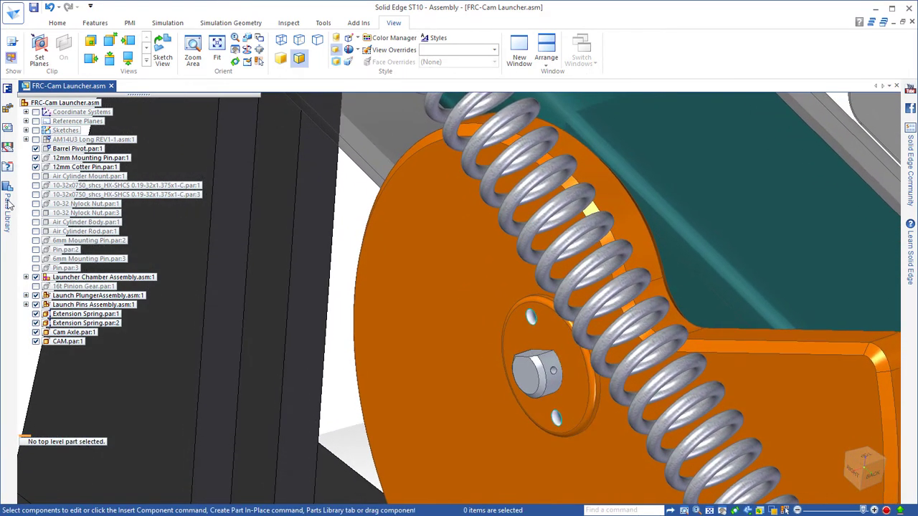
left_click(7, 208)
left_click(44, 146)
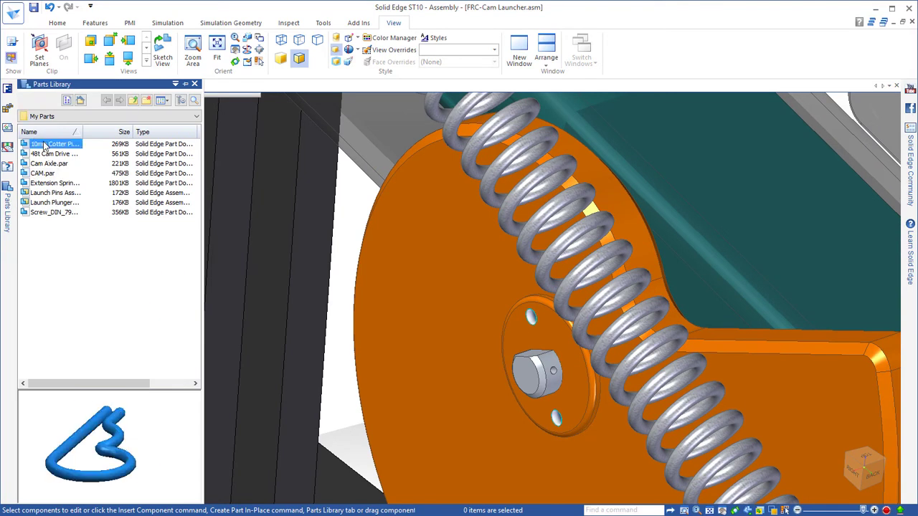
left_click_drag(329, 334, 336, 339)
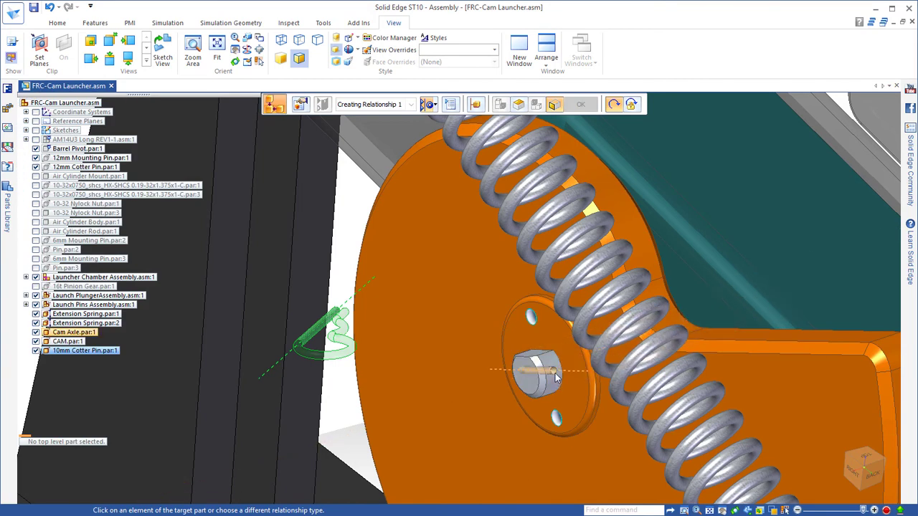
Axially align the cotter pin with the small cross hole and the cylindrical body of the Cam Axle
left_click(555, 373)
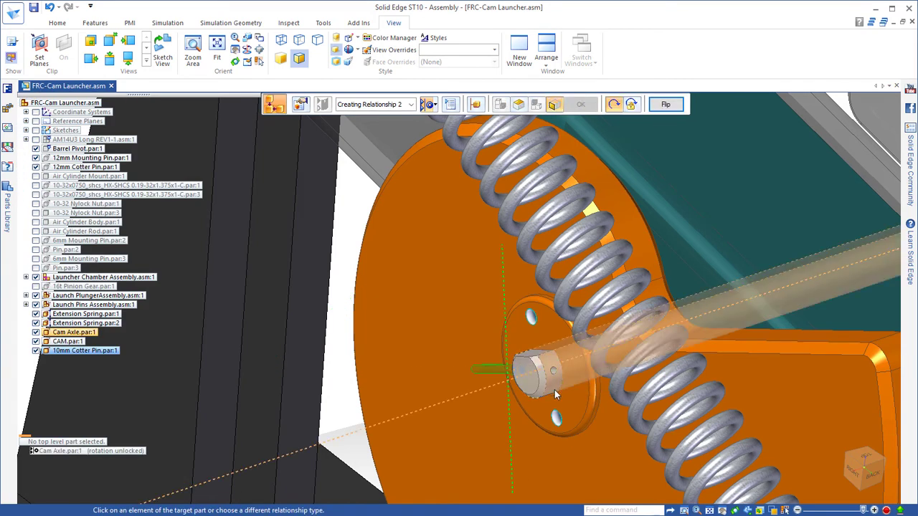
left_click(555, 390)
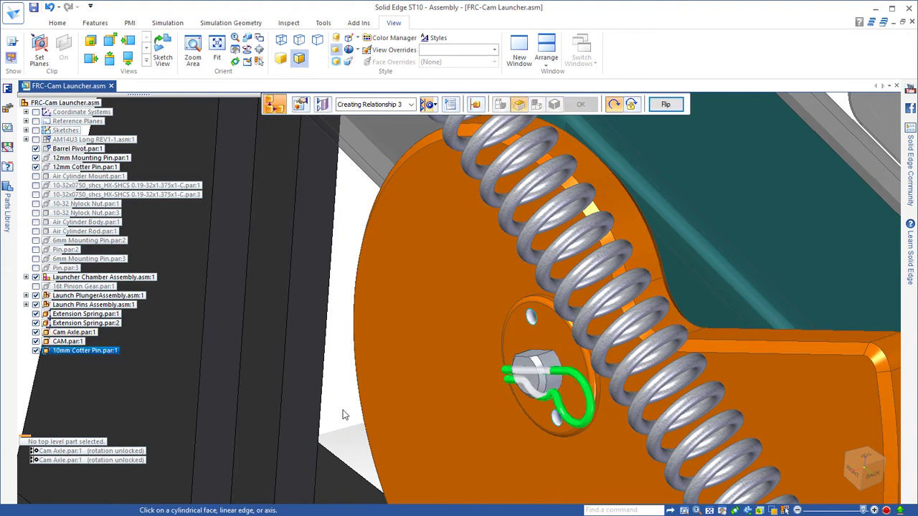
key("Escape")
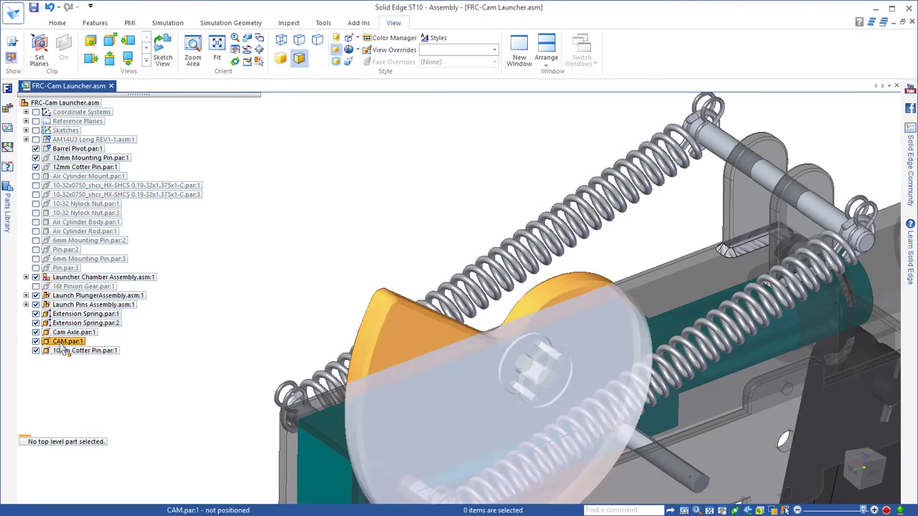
Add a second CAM.par to the assembly, leaving it free of relationships beside the launcher
left_click(104, 339)
left_click_drag(366, 208, 325, 233)
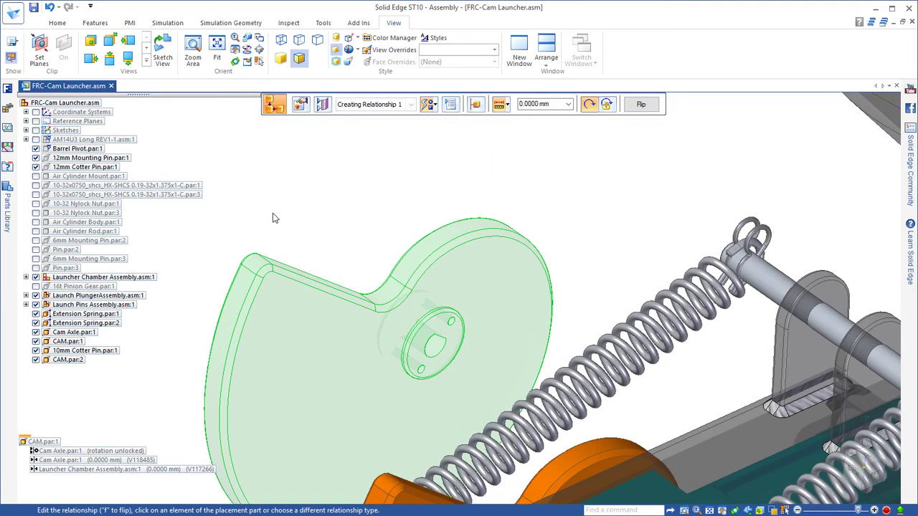
key("Escape")
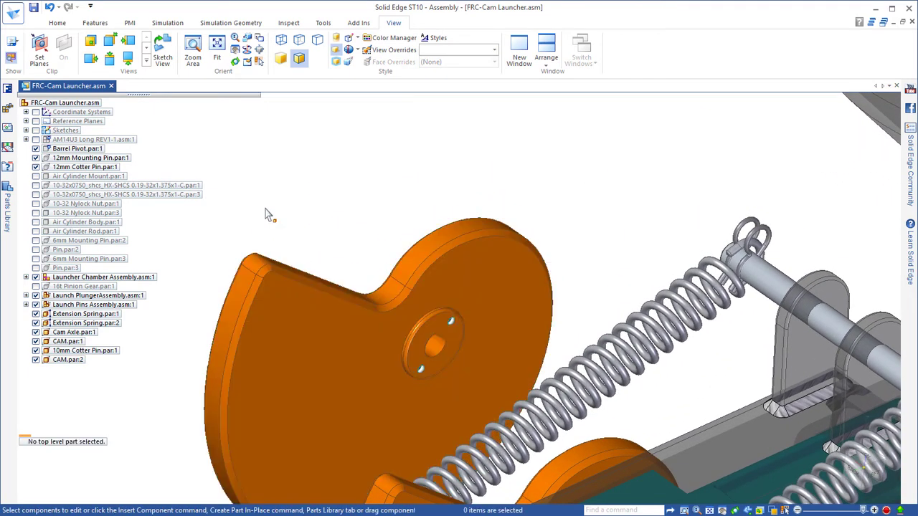
Insert the 48t Cam Drive Gear from the Parts Library next to the second cam
left_click(9, 192)
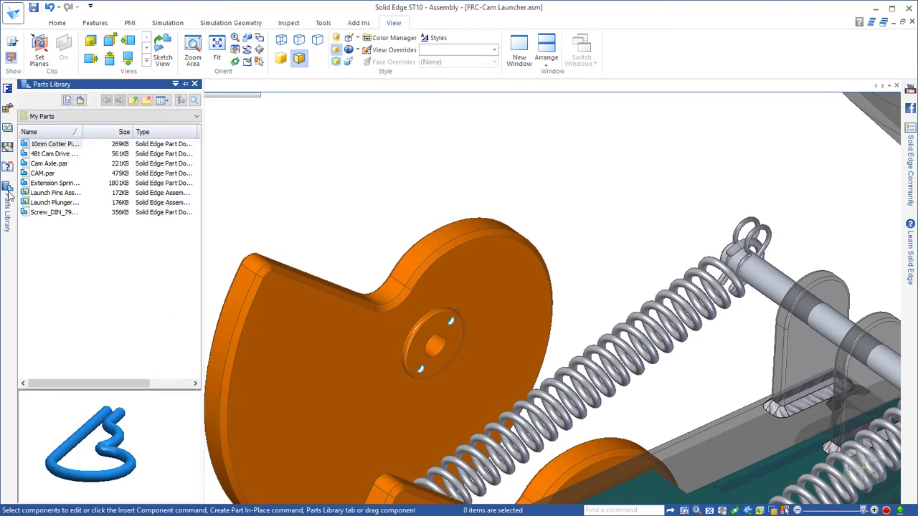
left_click(49, 154)
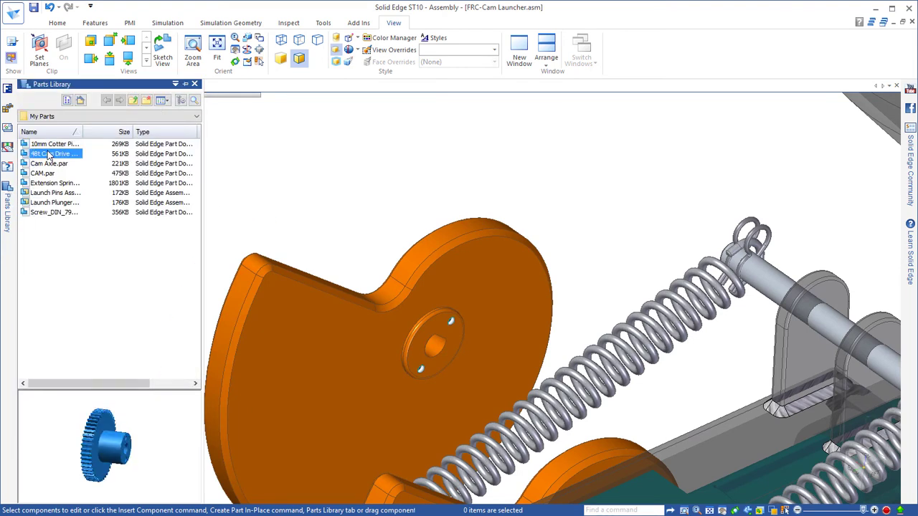
middle_click_drag(63, 435, 351, 480)
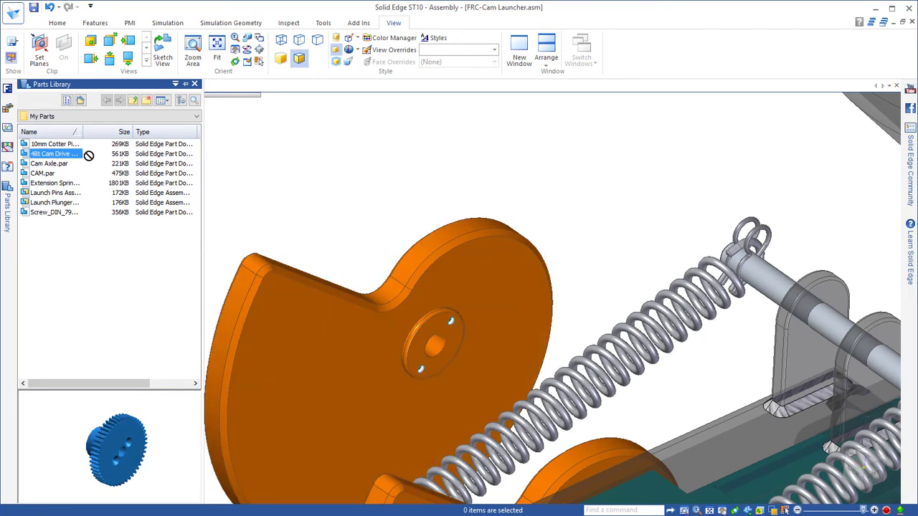
middle_click_drag(574, 229, 424, 341)
Axially align the drive gear with the second cam's hub and mate their hub faces with 0 mm offset
left_click(489, 188)
scroll(425, 344, "up", 2)
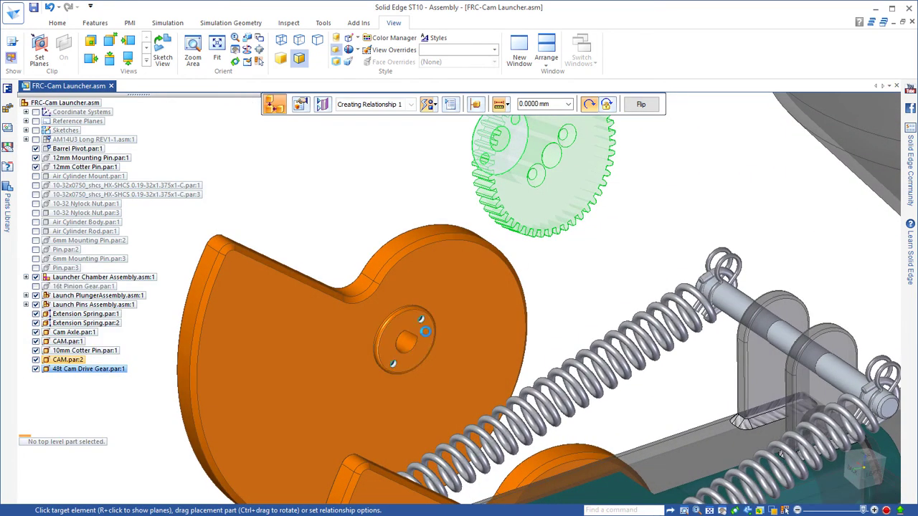
left_click(424, 345)
left_click(577, 191)
left_click(403, 349)
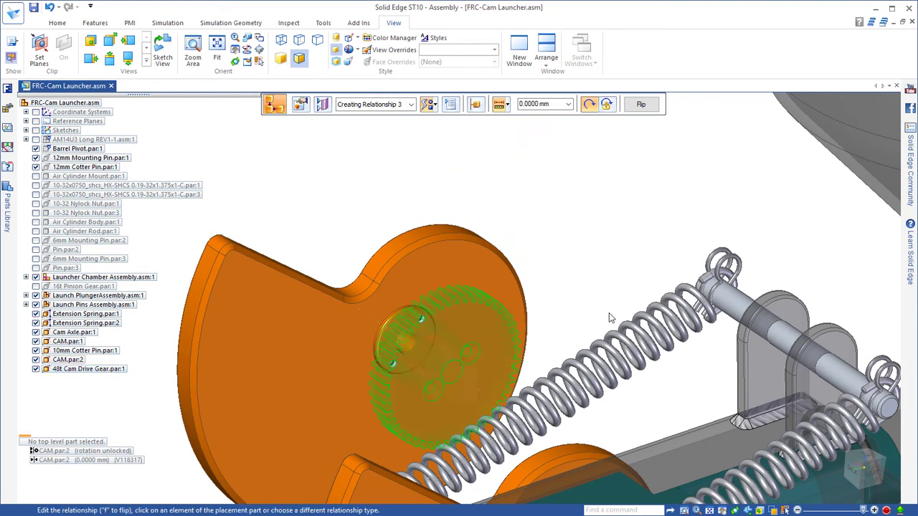
Align the drive gear's lower screw hole with the matching screw hole in the second cam's hub
scroll(500, 294, "up", 4)
scroll(438, 285, "up", 4)
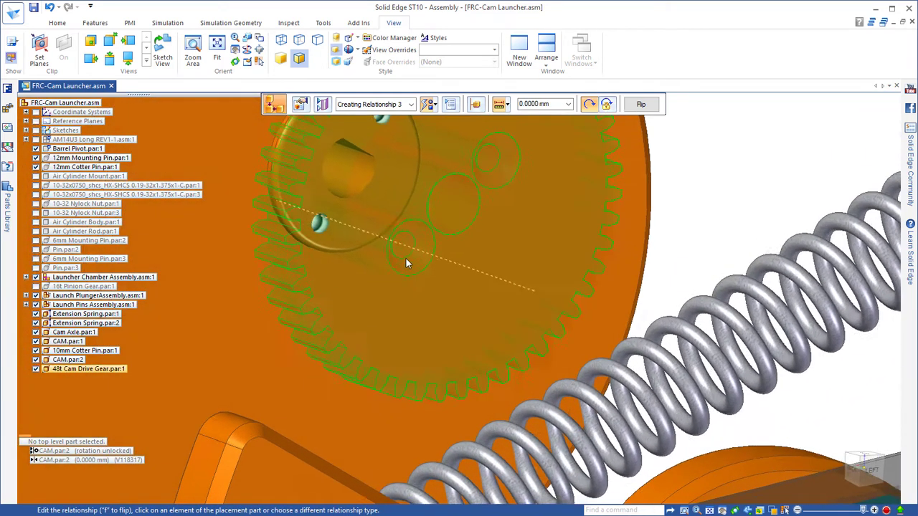
left_click(405, 252)
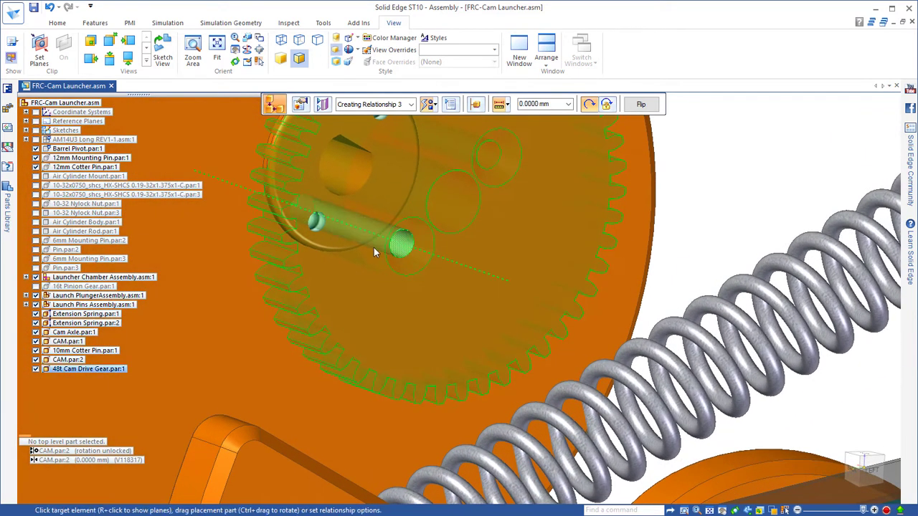
left_click(317, 235)
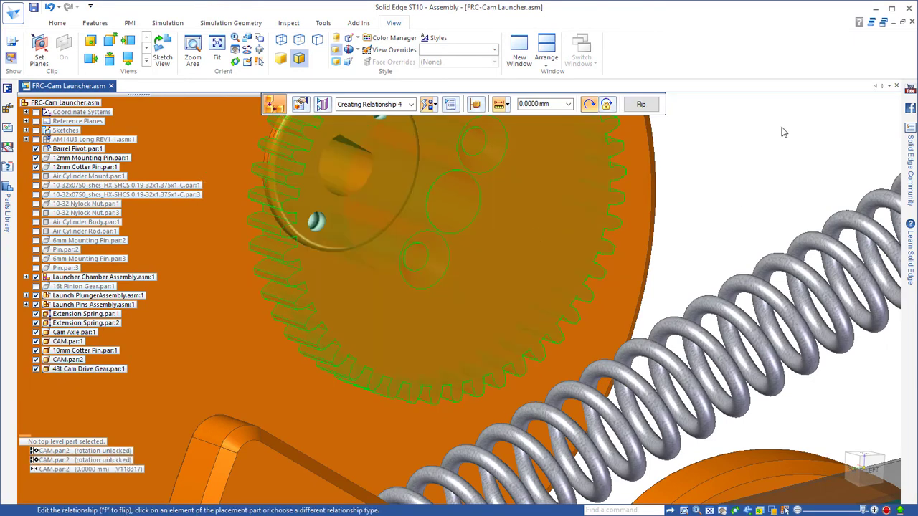
key("Escape")
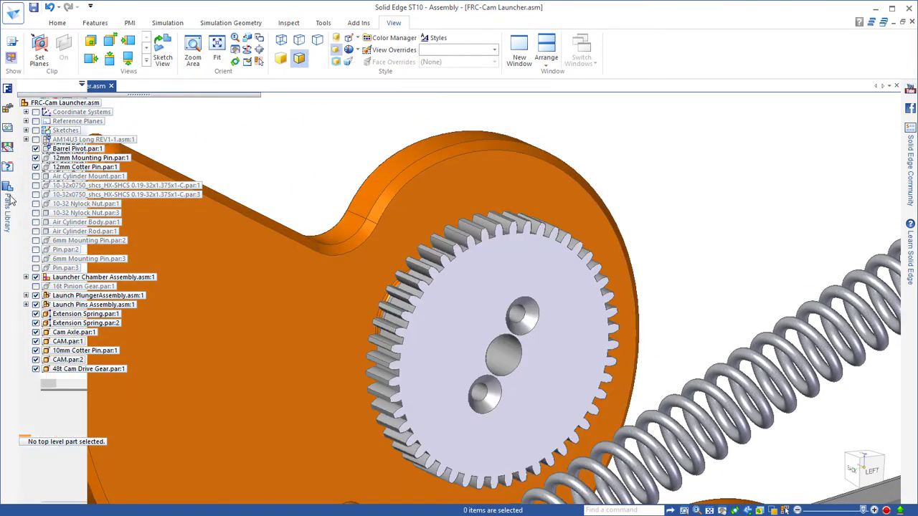
Insert the countersunk DIN screw from the Parts Library beside the 48t drive gear
left_click(8, 205)
left_click(32, 213)
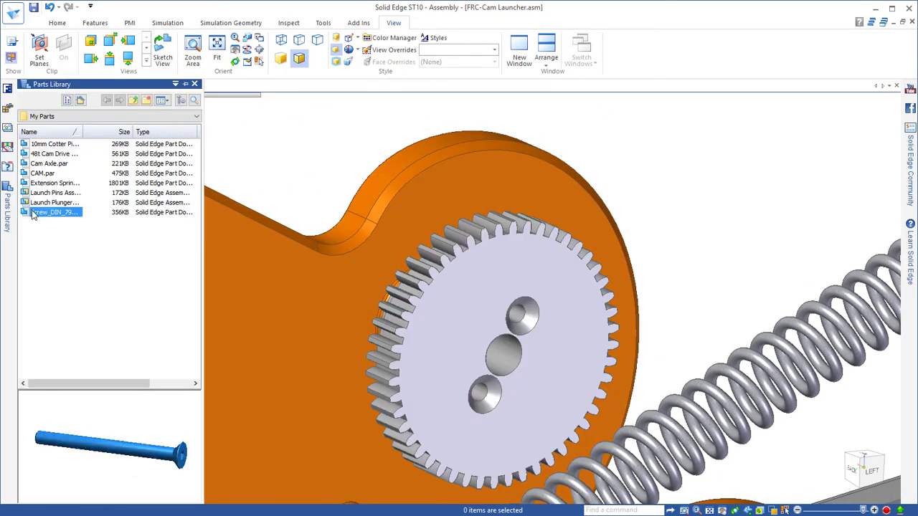
left_click_drag(719, 181, 693, 245)
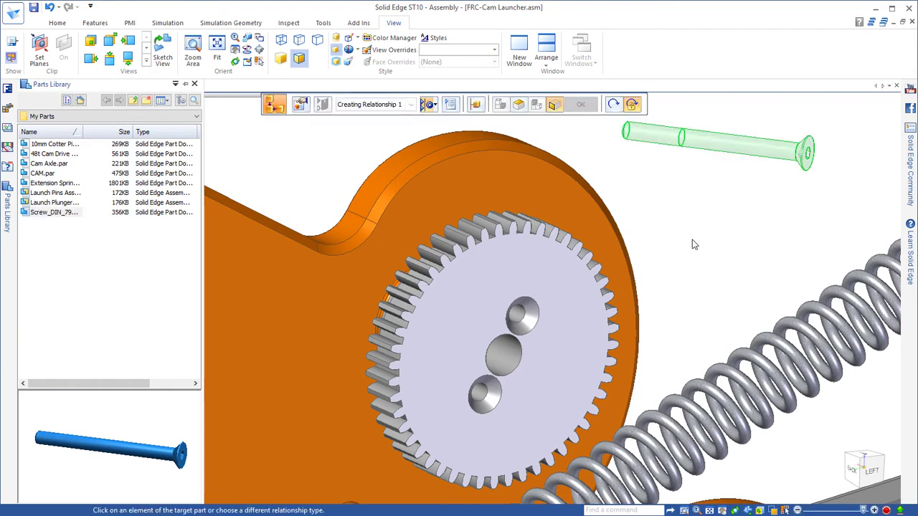
Axially align the countersunk screw with the drive gear's upper screw hole and connect its head to the hole's countersink
left_click(521, 316)
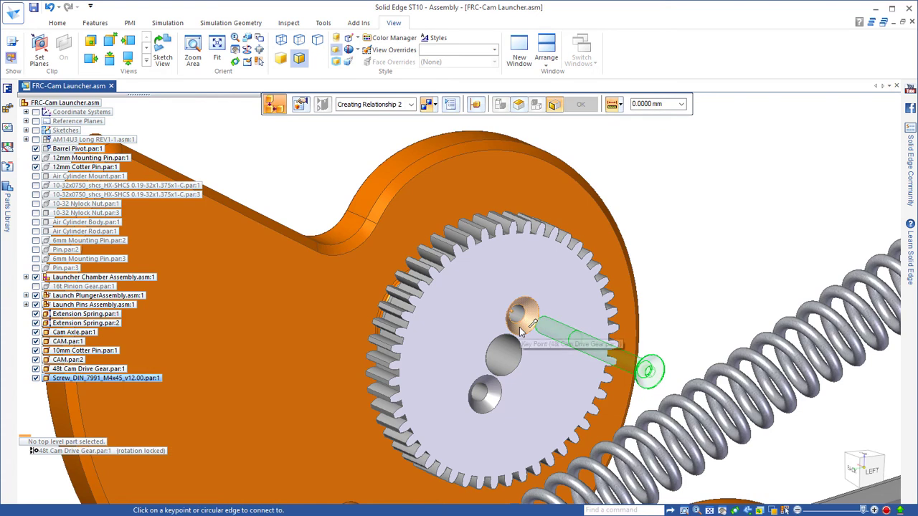
left_click(519, 327)
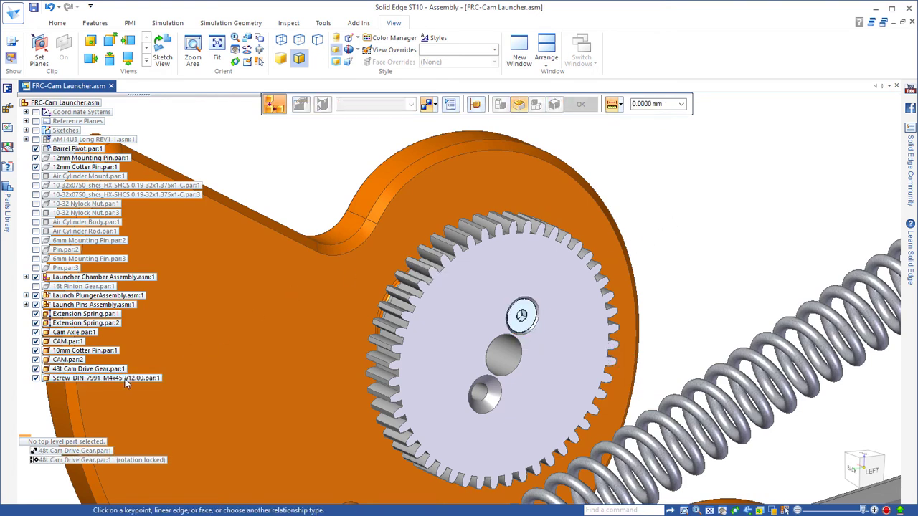
key("Escape")
Place a second copy of the M4x45 countersunk screw in the drive gear's lower screw hole
left_click_drag(124, 379, 275, 368)
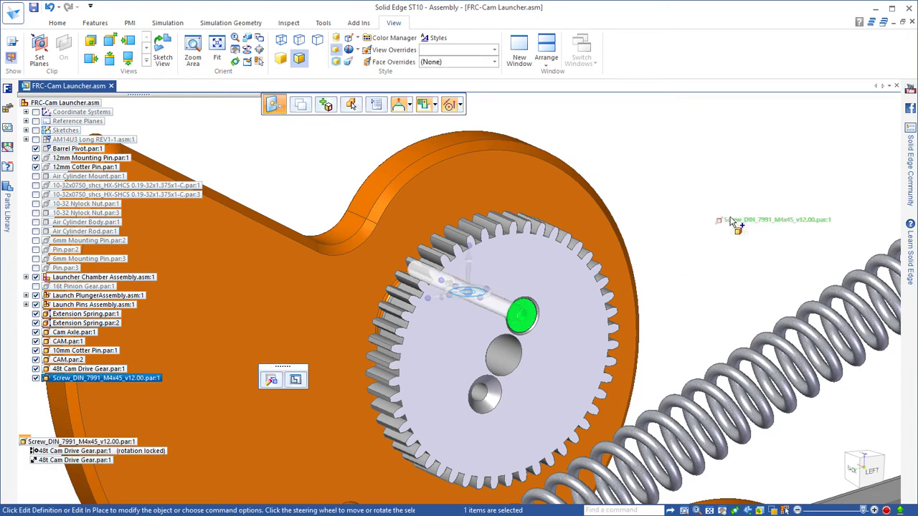
left_click_drag(739, 215, 740, 207)
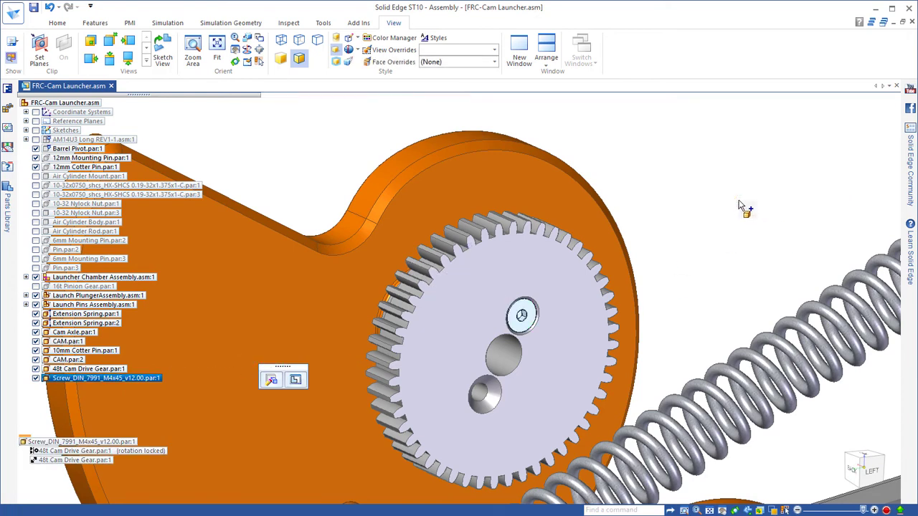
left_click(482, 400)
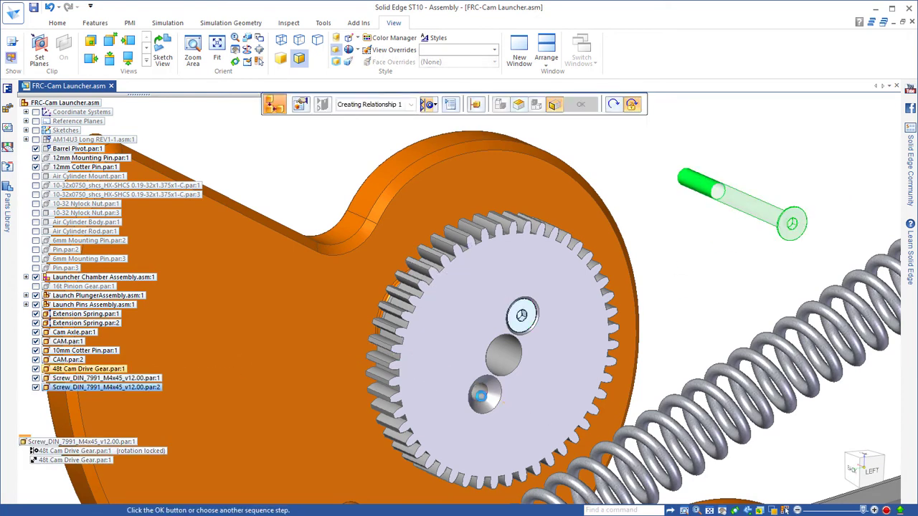
left_click(487, 406)
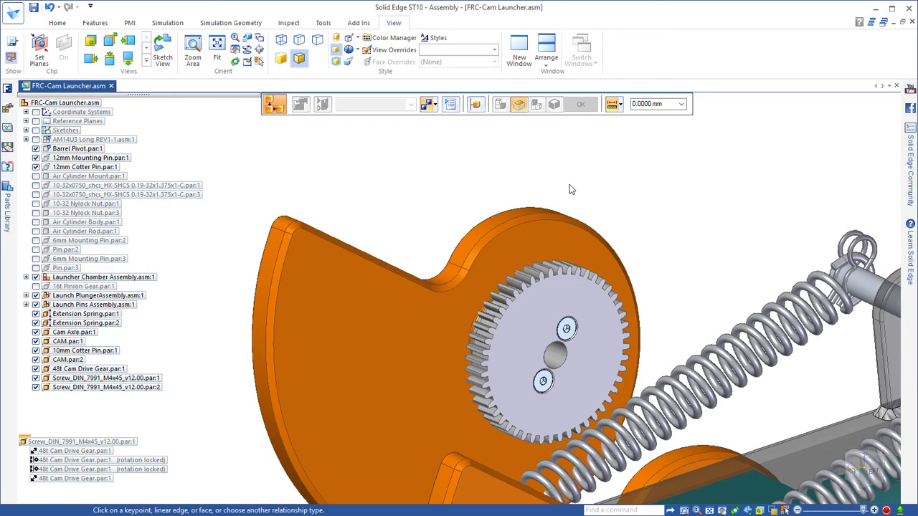
key("Escape")
Mate the second cam's flat inner face to the launcher chamber guide's side face with 0 mm offset
left_click(537, 229)
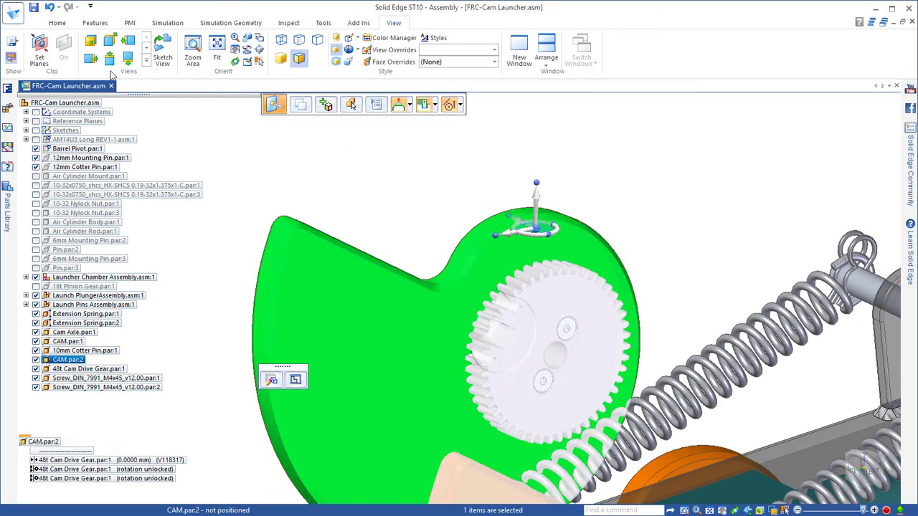
left_click(57, 23)
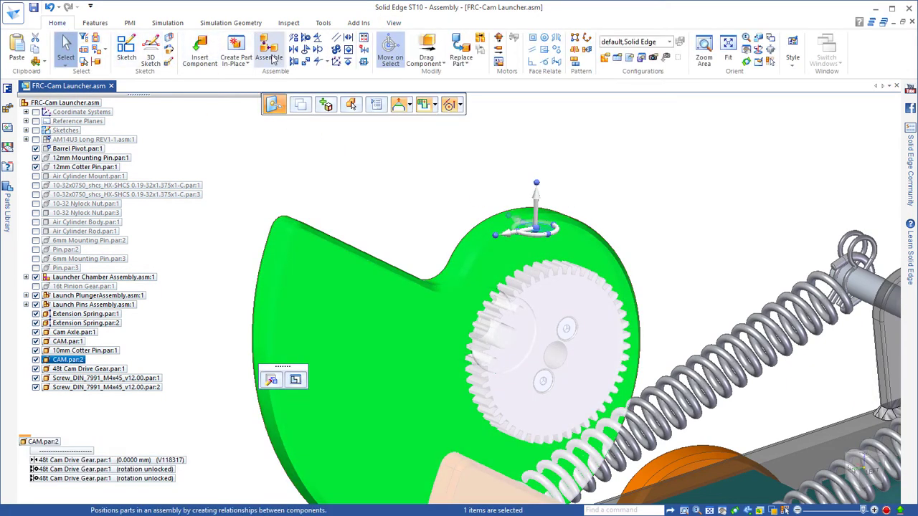
left_click(268, 57)
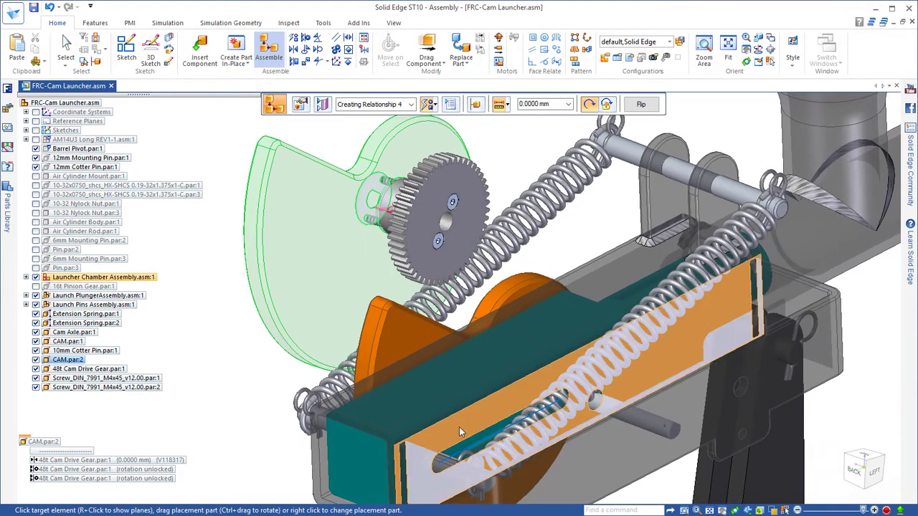
left_click(459, 427)
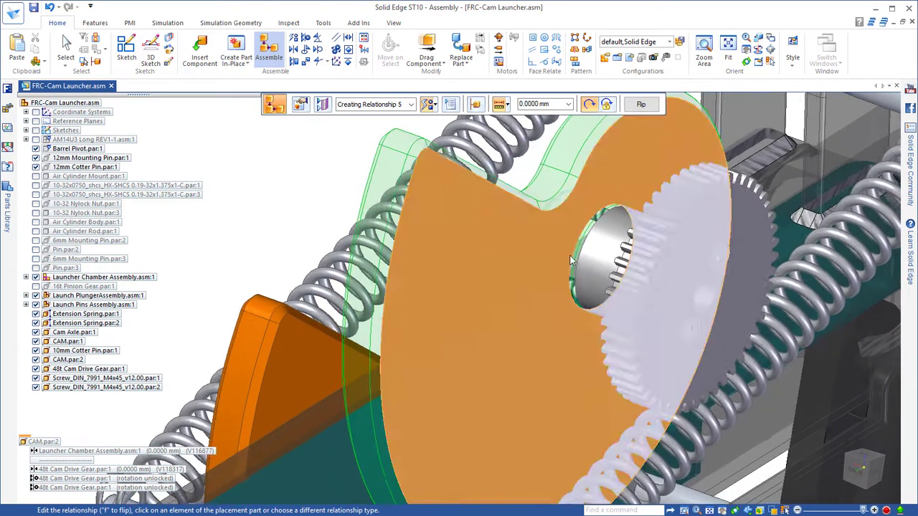
Axially align the second cam's bore with the cam axle, leaving rotation unlocked
right_click(573, 247)
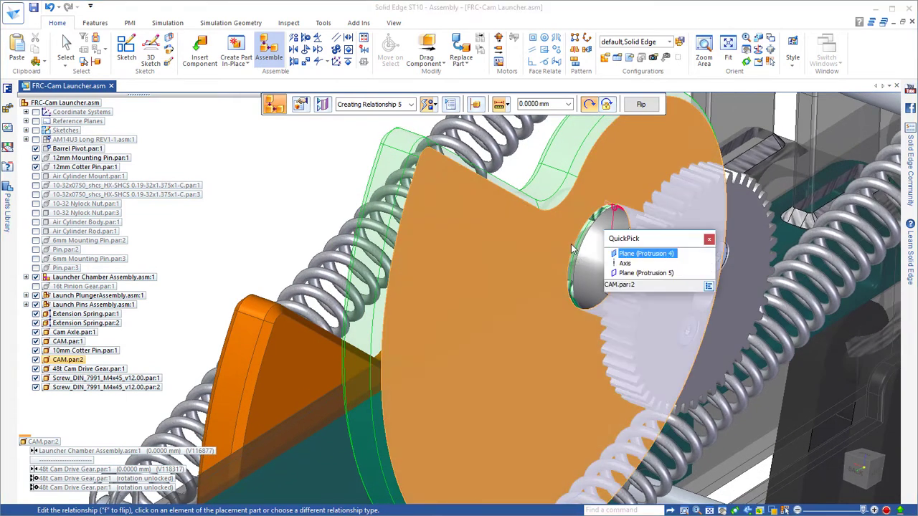
left_click(631, 260)
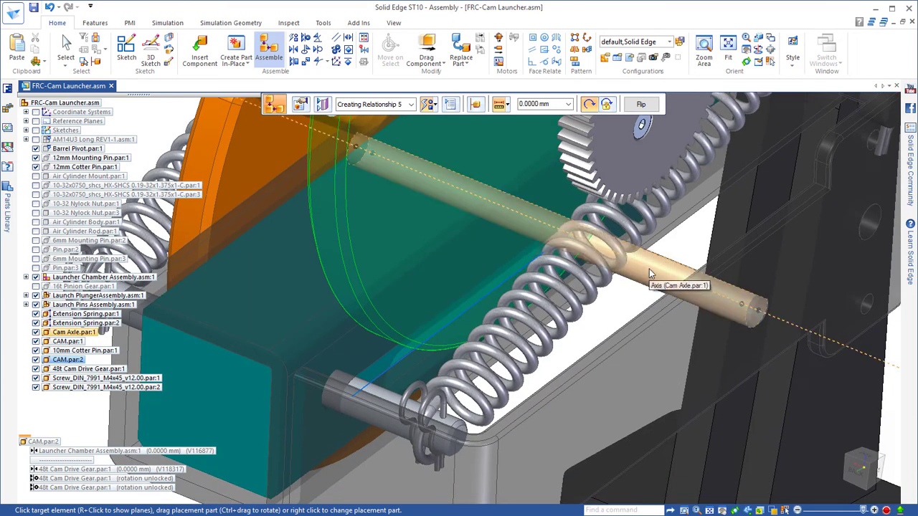
left_click(649, 268)
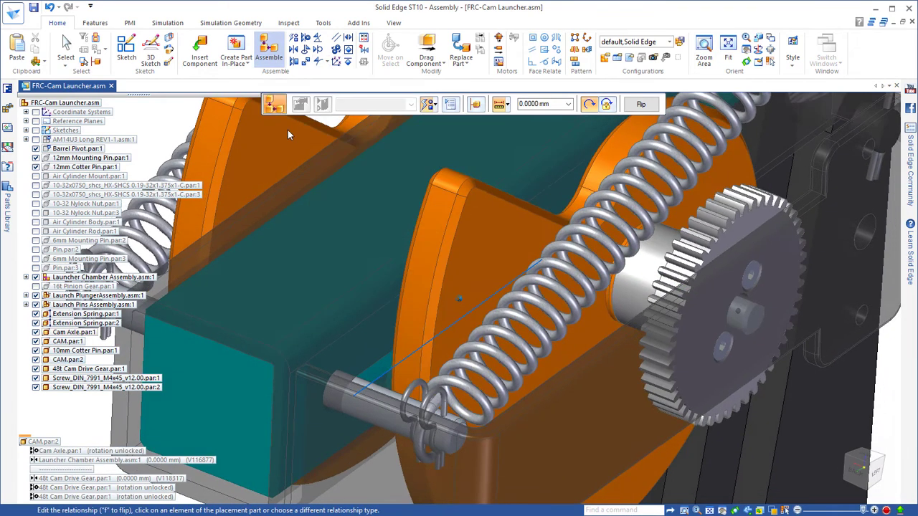
key("Escape")
Mate the flat inside the second cam's bore to the matching flat on the cam axle
left_click(469, 220)
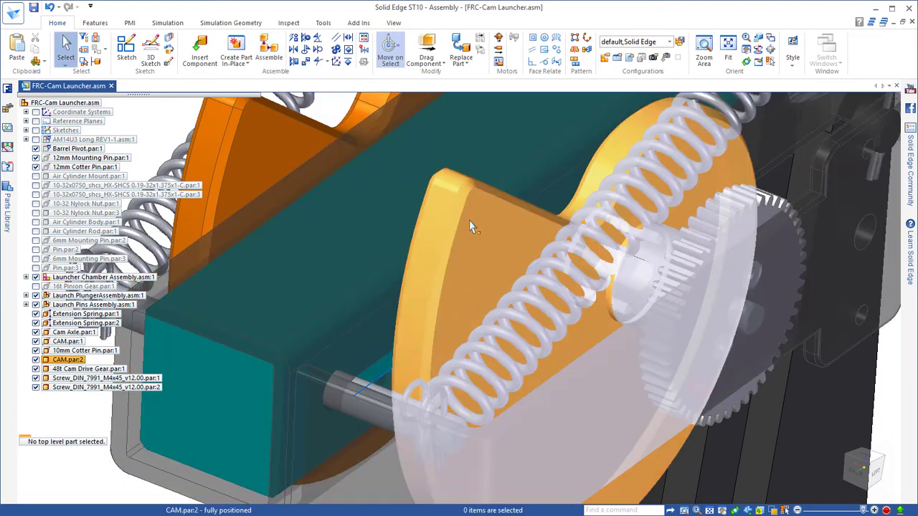
left_click(269, 49)
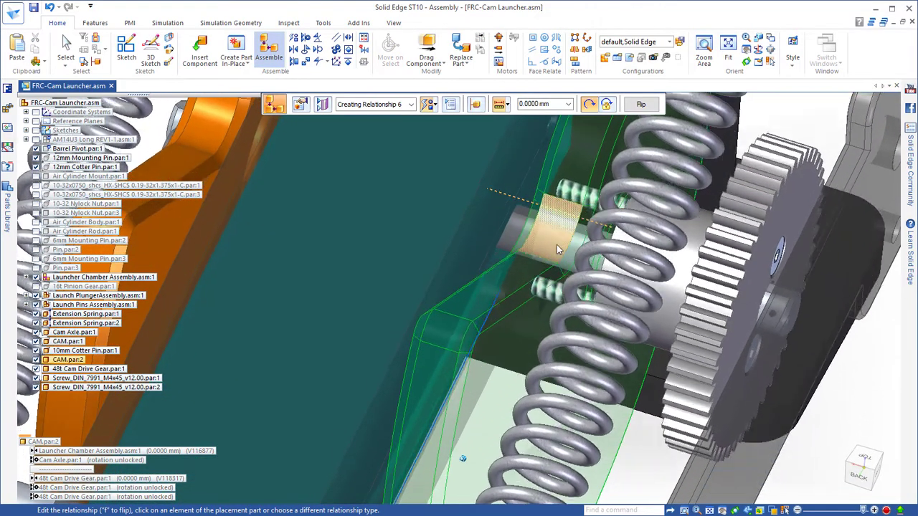
middle_click_drag(558, 249, 566, 196)
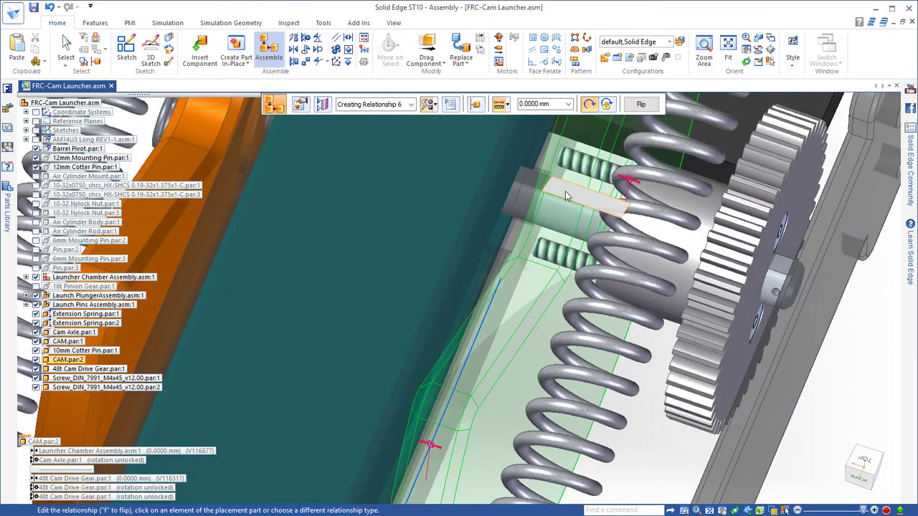
left_click(567, 196)
left_click(565, 196)
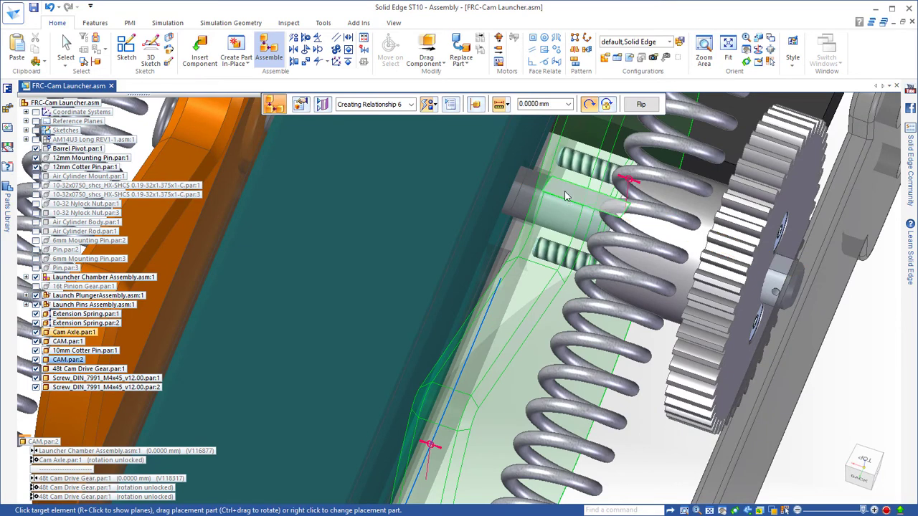
key("Escape")
Hide the launcher chamber guide surrounding the cams and plunger
middle_click_drag(905, 379, 724, 444)
left_click(725, 445)
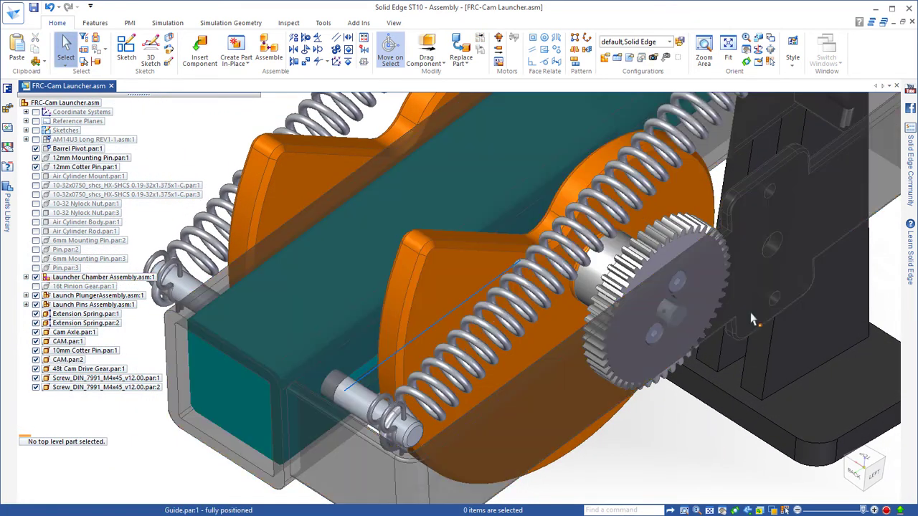
left_click(750, 312)
right_click(723, 439)
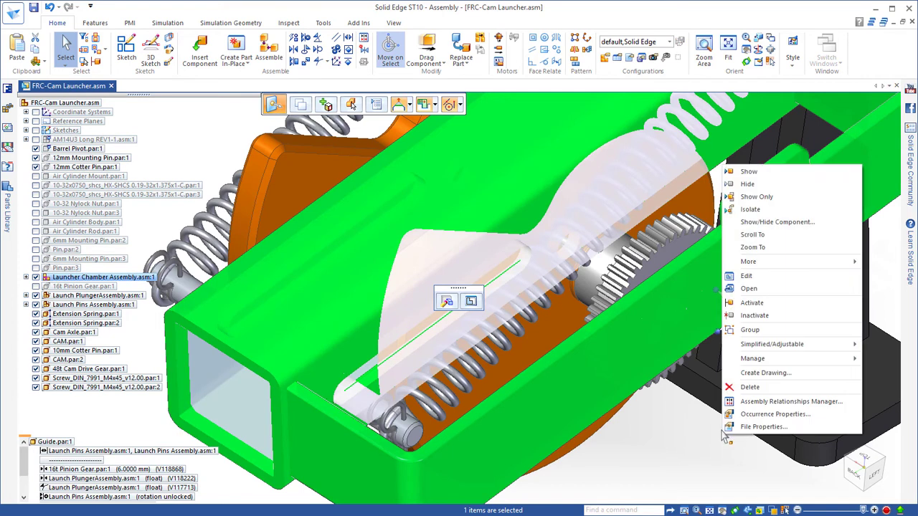
left_click(750, 186)
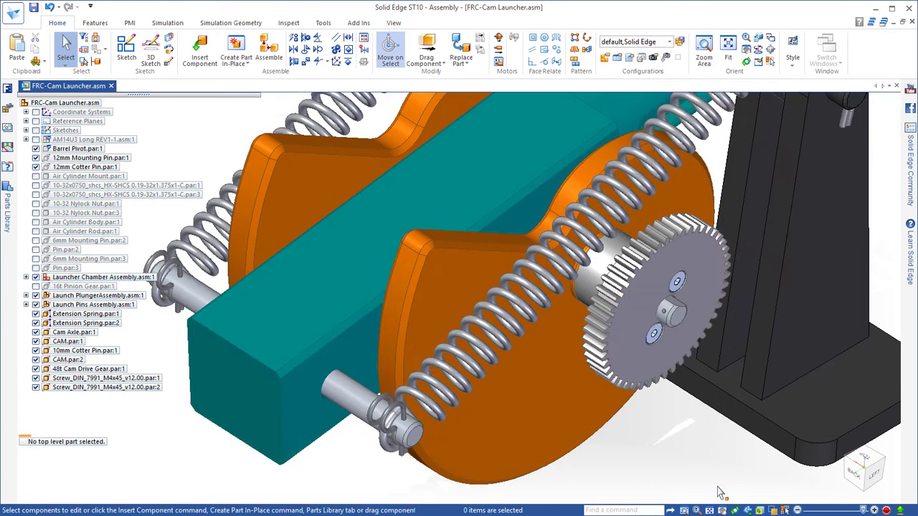
Show the 16t Pinion Gear and activate it
middle_click_drag(721, 491, 388, 181)
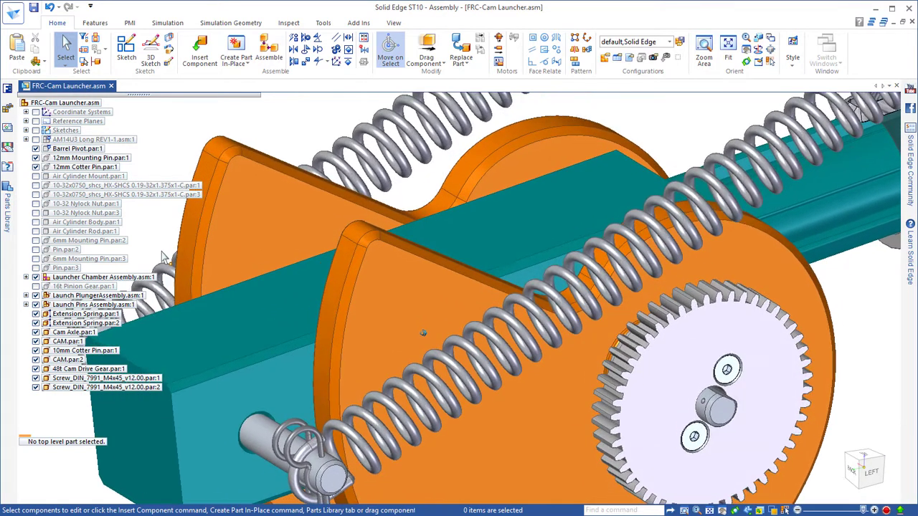
middle_click_drag(164, 257, 99, 255)
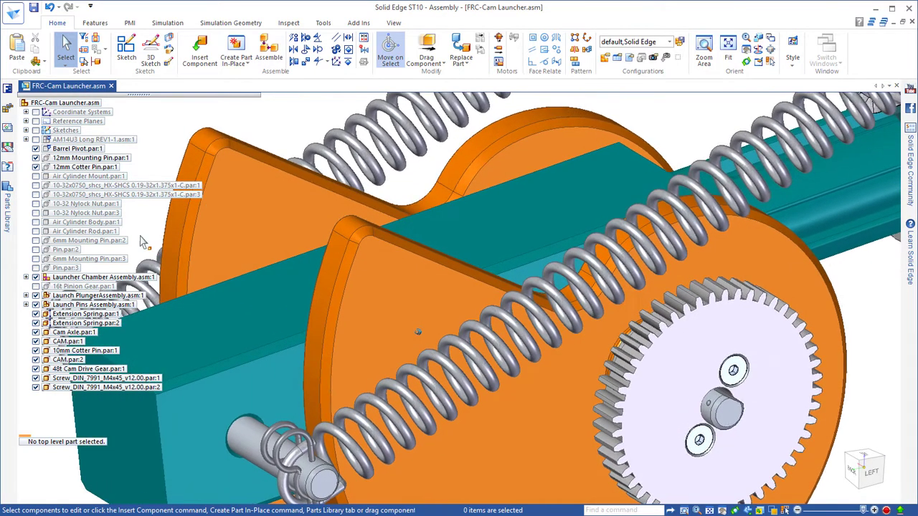
left_click(36, 287)
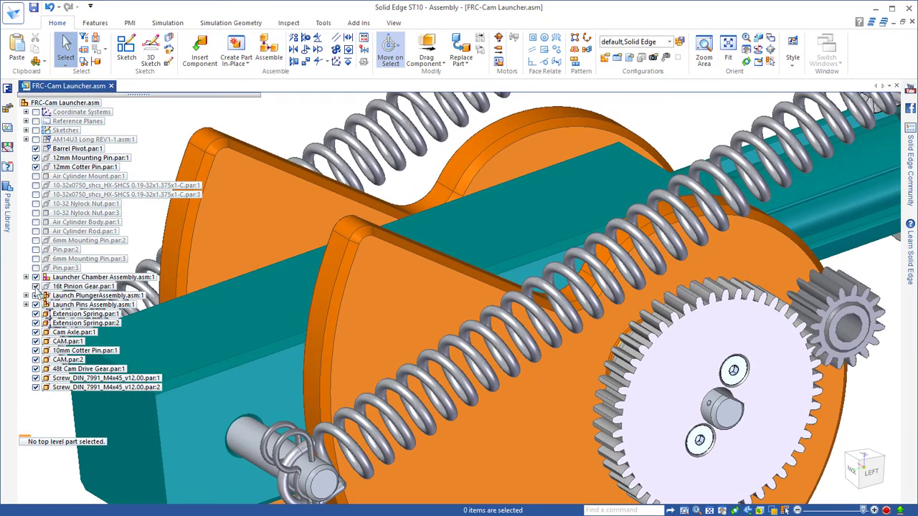
left_click(54, 287)
right_click(53, 289)
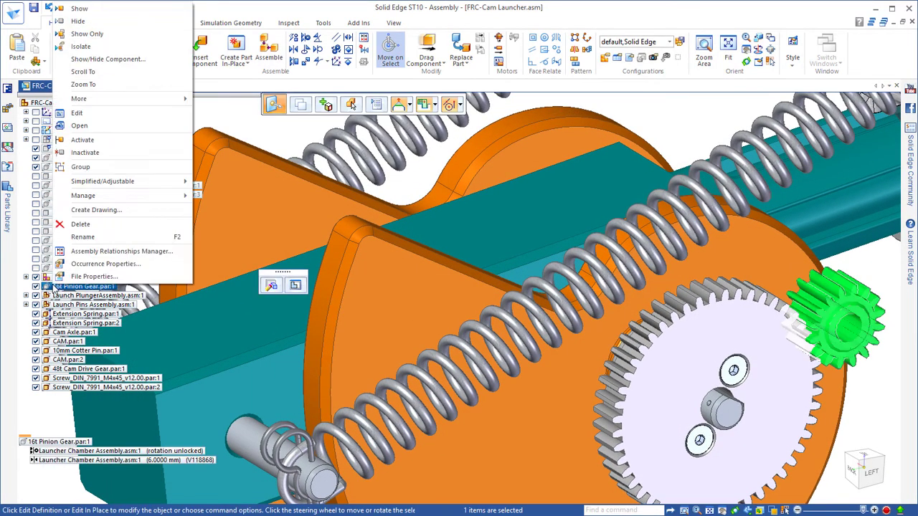
left_click(81, 141)
Place a second copy of the 10mm Cotter Pin in the cross hole at the drive-gear end of the cam axle
scroll(758, 428, "up", 8)
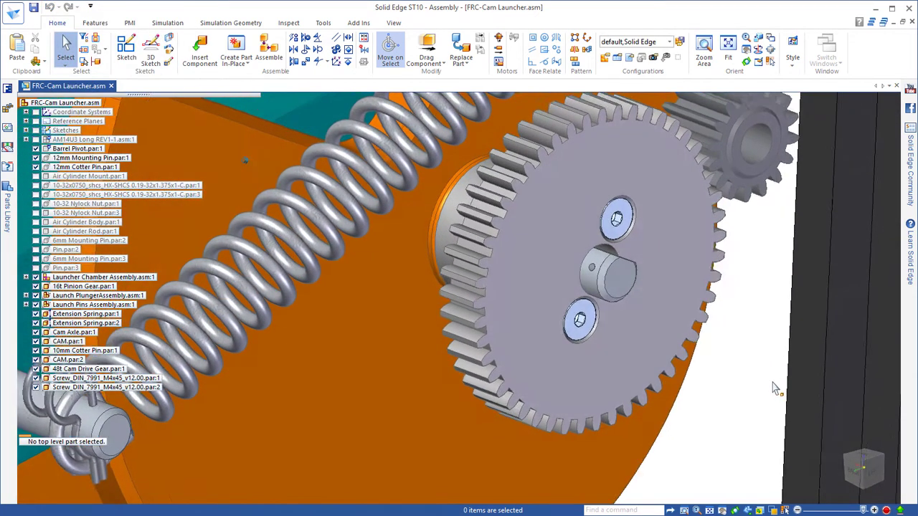
middle_click_drag(773, 383, 707, 409)
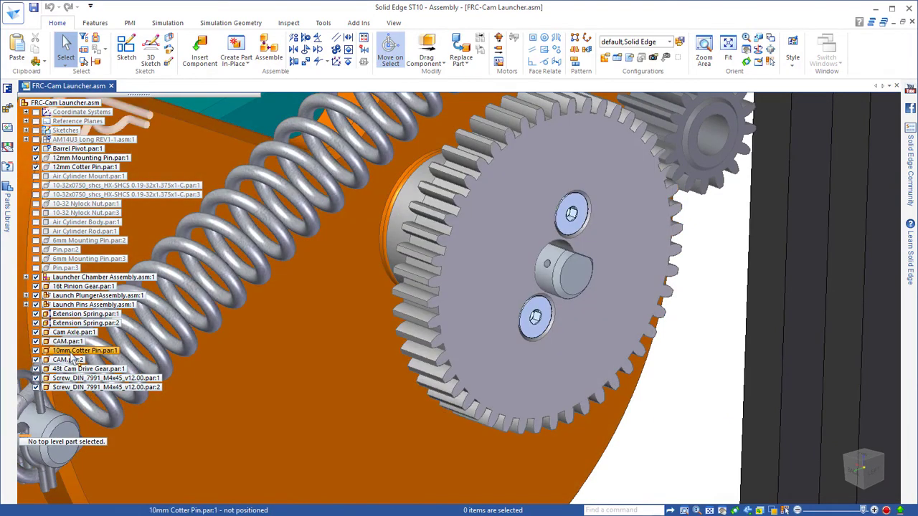
left_click(80, 350)
left_click_drag(559, 422, 692, 407)
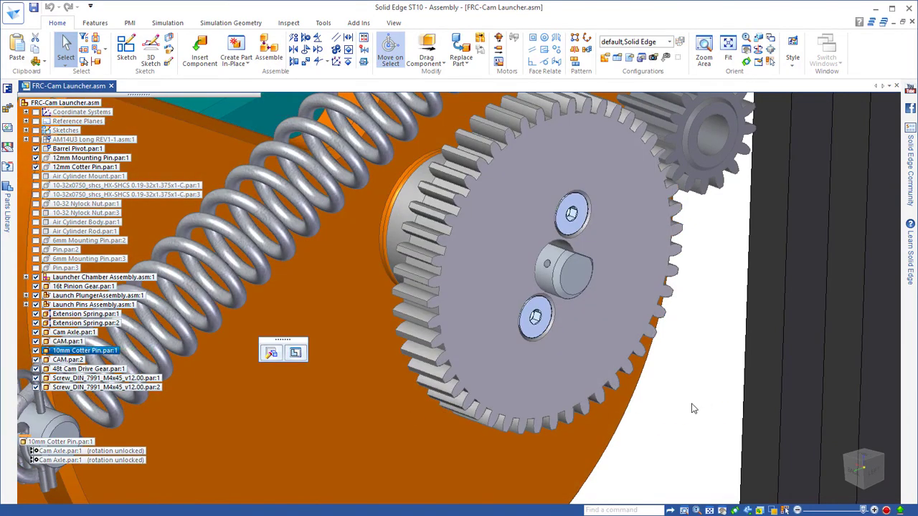
left_click(545, 272)
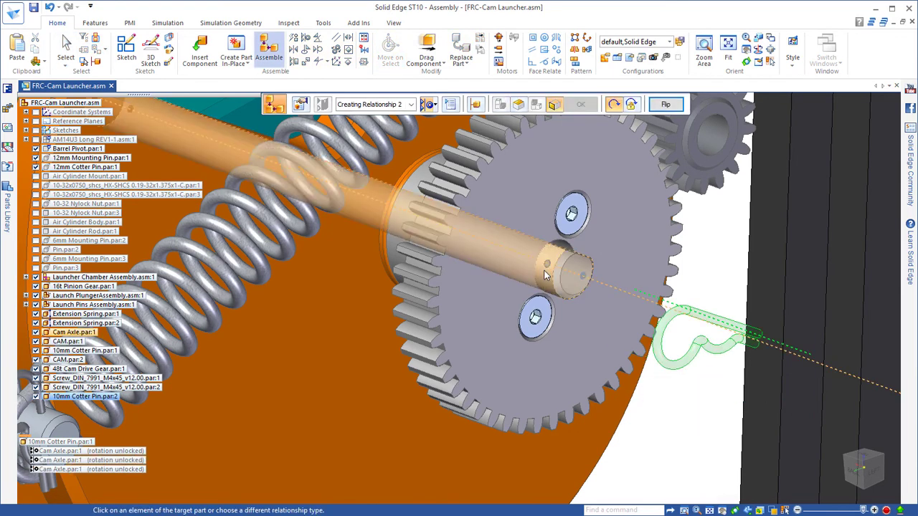
left_click(545, 276)
key("Escape")
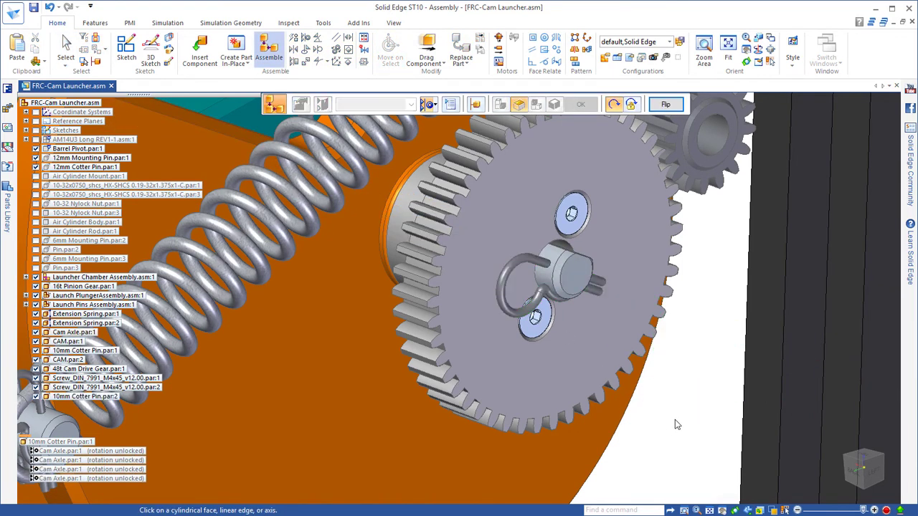
Use Drag Component to rotate the 16t pinion to an angle of about 352°, meshing its teeth with the 48t drive gear
middle_click_drag(678, 423, 775, 488)
scroll(882, 209, "up", 4)
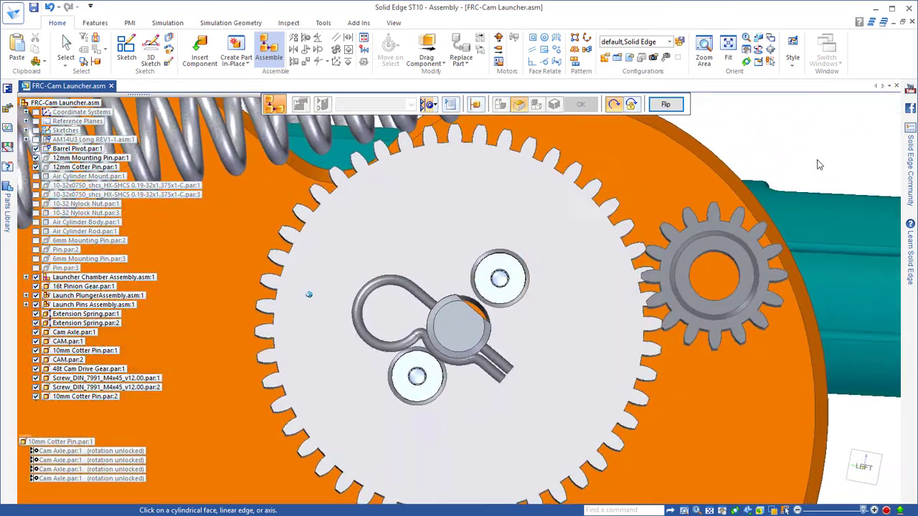
left_click(426, 51)
left_click_drag(712, 262, 724, 272)
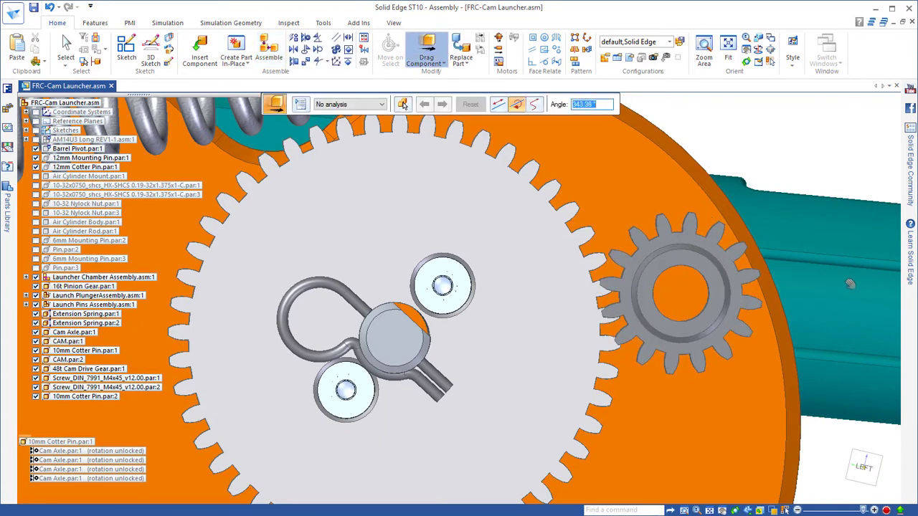
mouse_move(904, 325)
left_mouse_down()
mouse_move(895, 329)
mouse_move(897, 320)
left_mouse_up()
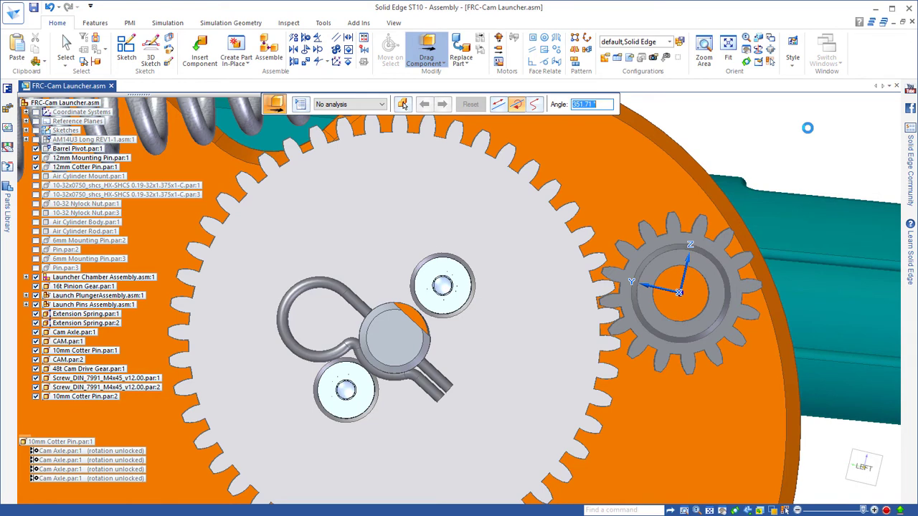
key("Escape")
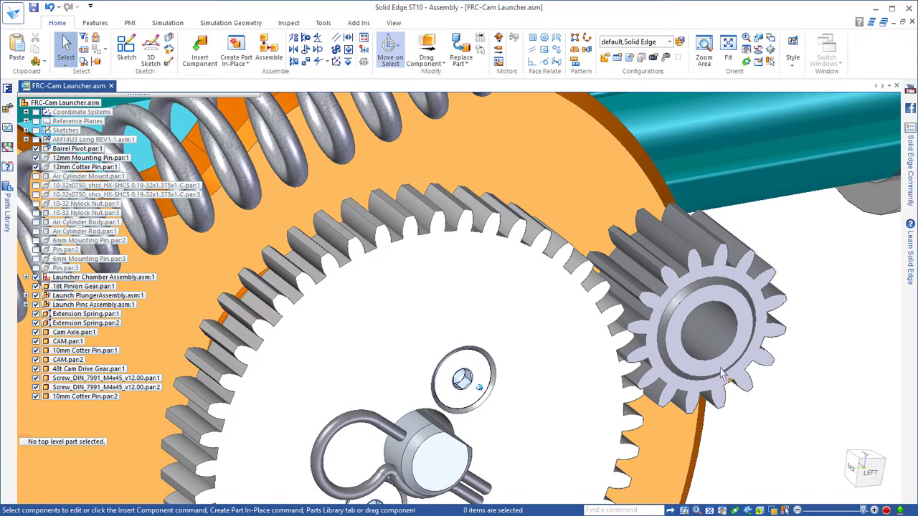
Add a Gear relationship between the 48t cam drive gear and the 16t pinion, using teeth values of 48 and 18
left_click(271, 55)
left_click(428, 105)
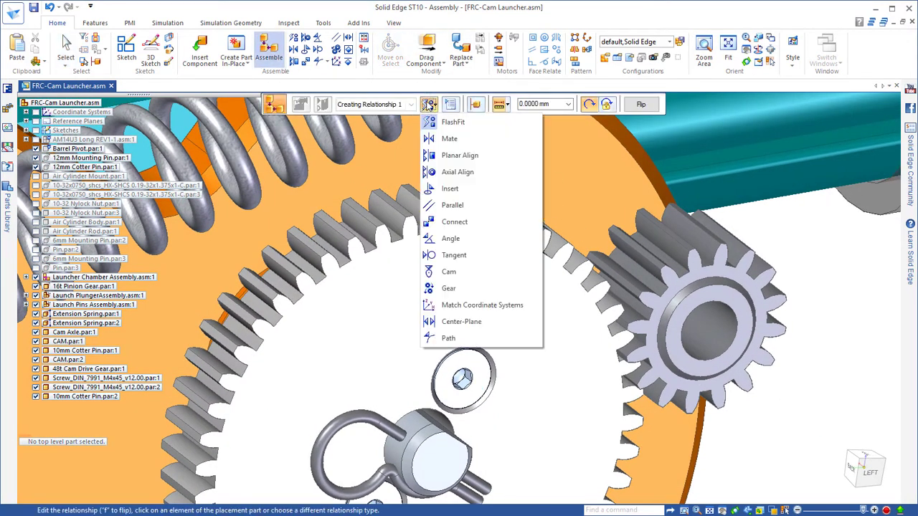
left_click(446, 290)
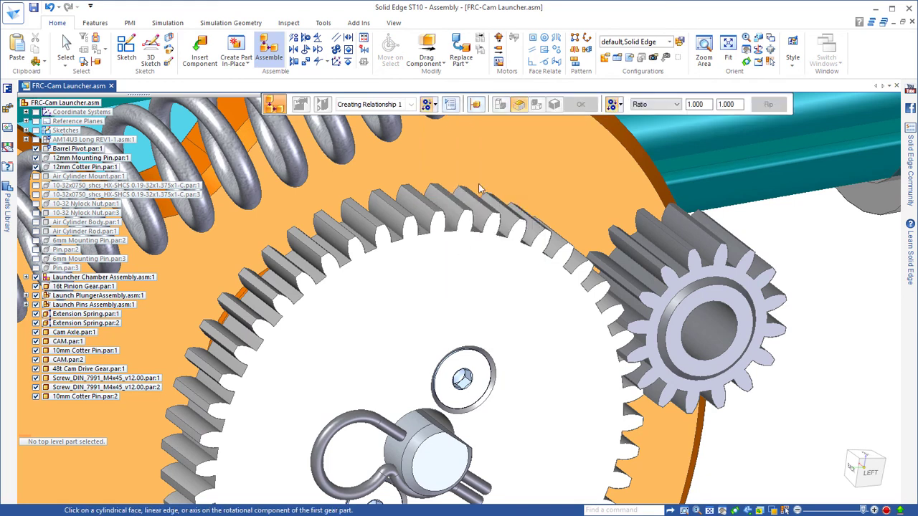
left_click(642, 106)
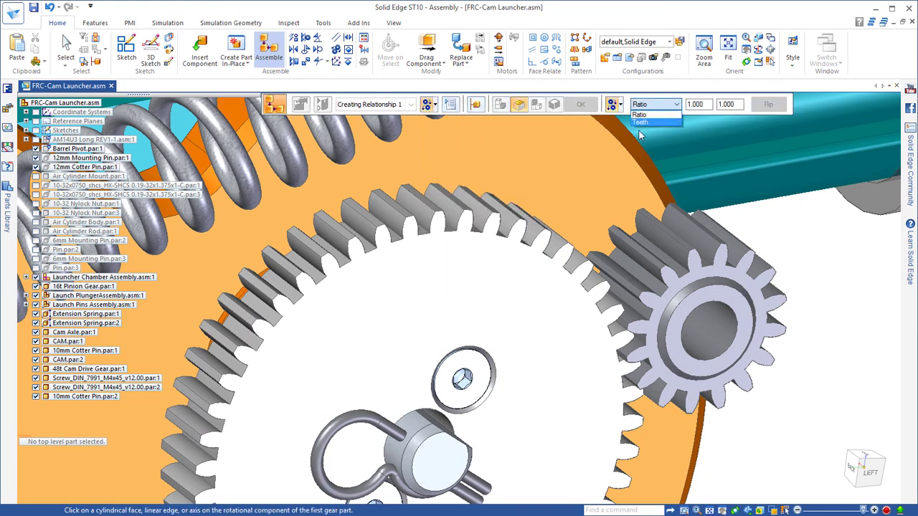
left_click(640, 122)
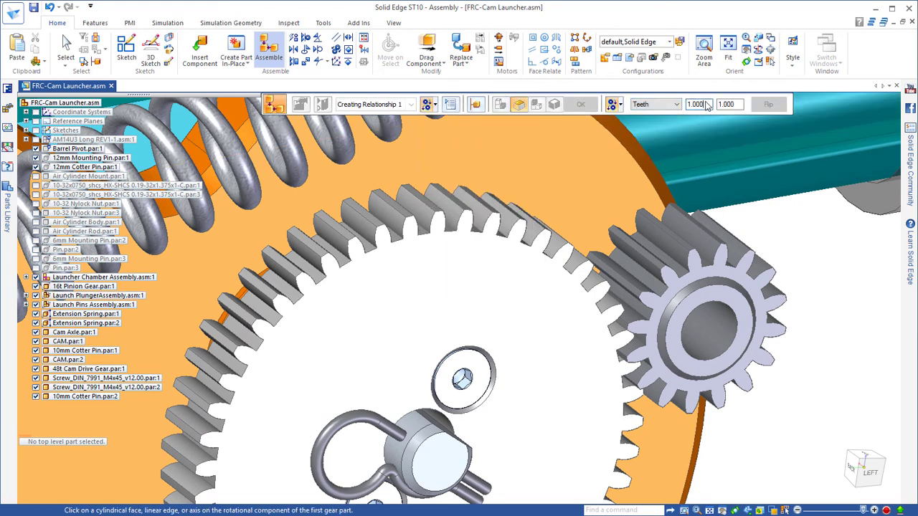
type("48")
left_click(423, 236)
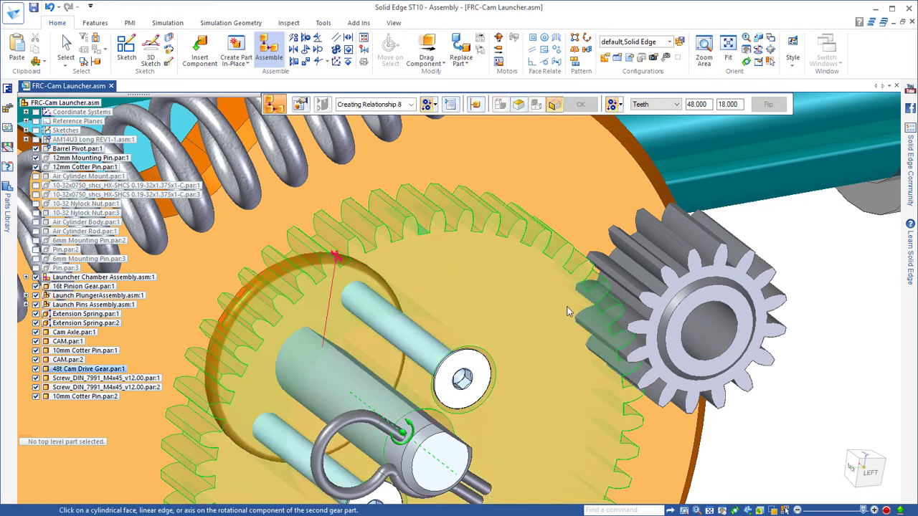
left_click(651, 290)
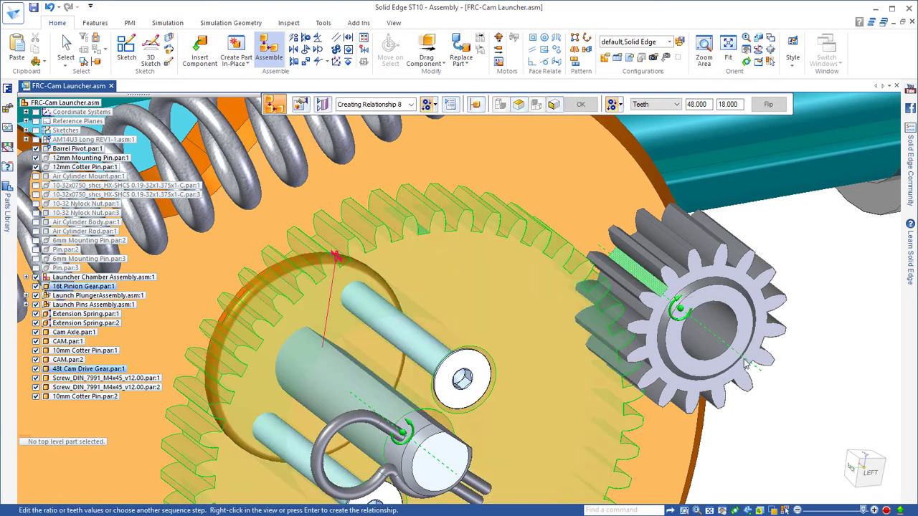
right_click(809, 413)
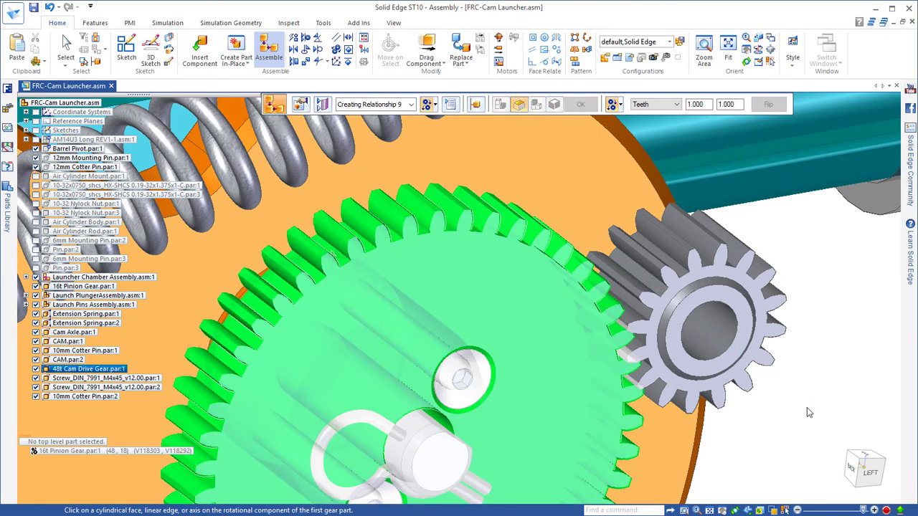
key("Escape")
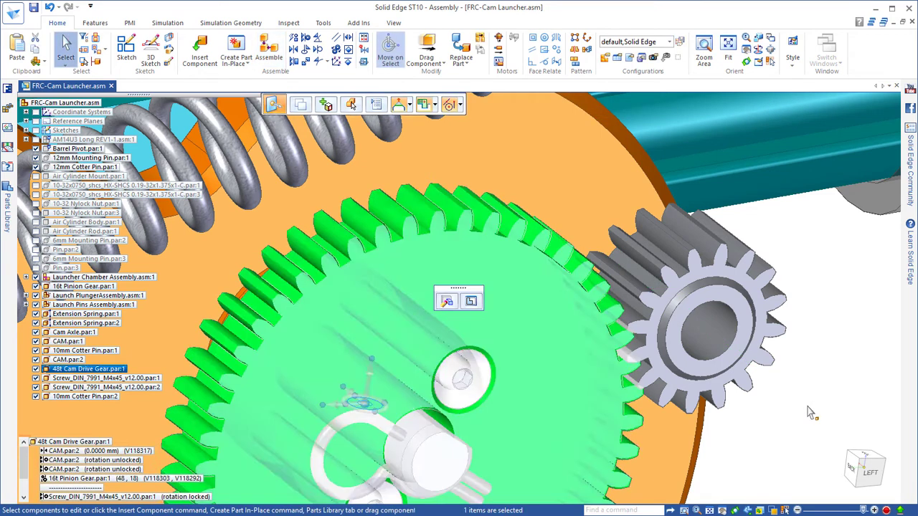
key("Escape")
Use Drag Component in the left view to rotate the 16t pinion to about 56°, turning the drive gear and cams with it
key("ctrl+l")
scroll(808, 412, "down", 6)
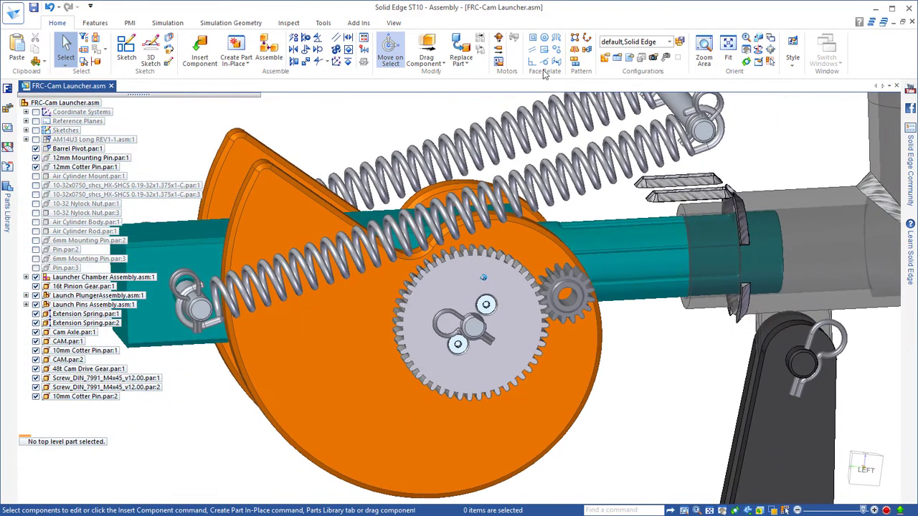
left_click(437, 64)
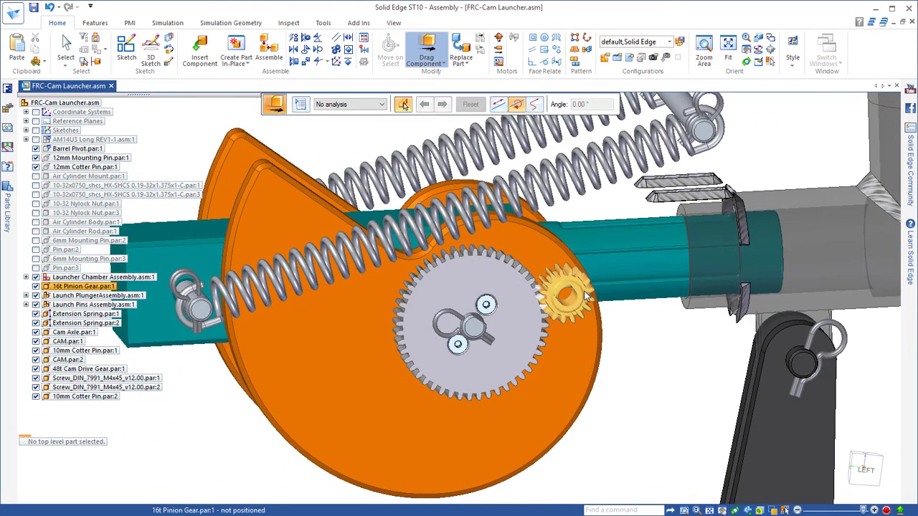
left_click(568, 307)
left_click_drag(567, 307, 574, 221)
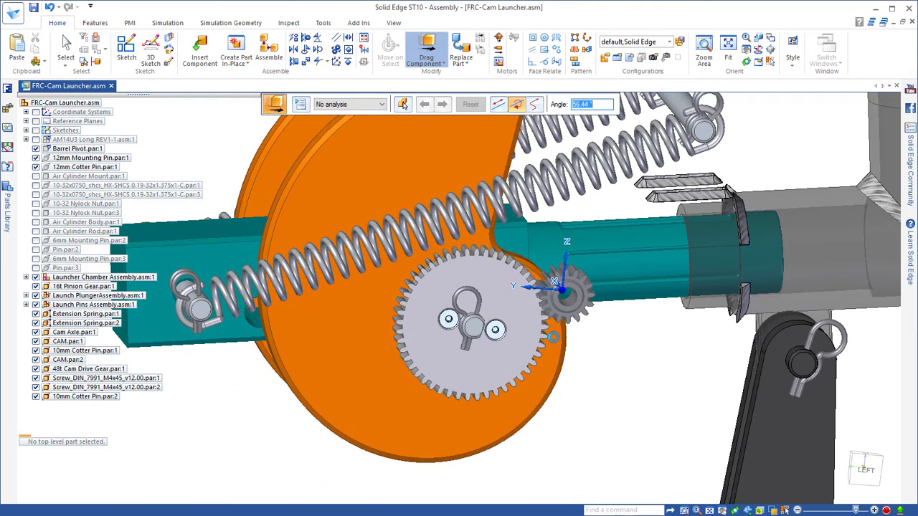
key("Escape")
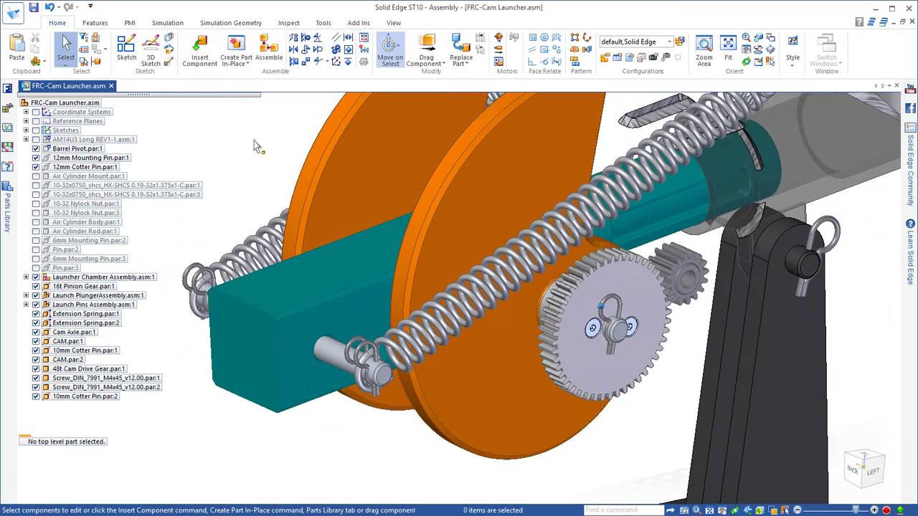
Add a Tangent relationship with a 0 mm offset between the plunger's cross pin and the rim of the cam nearest the drive gear
left_click(268, 52)
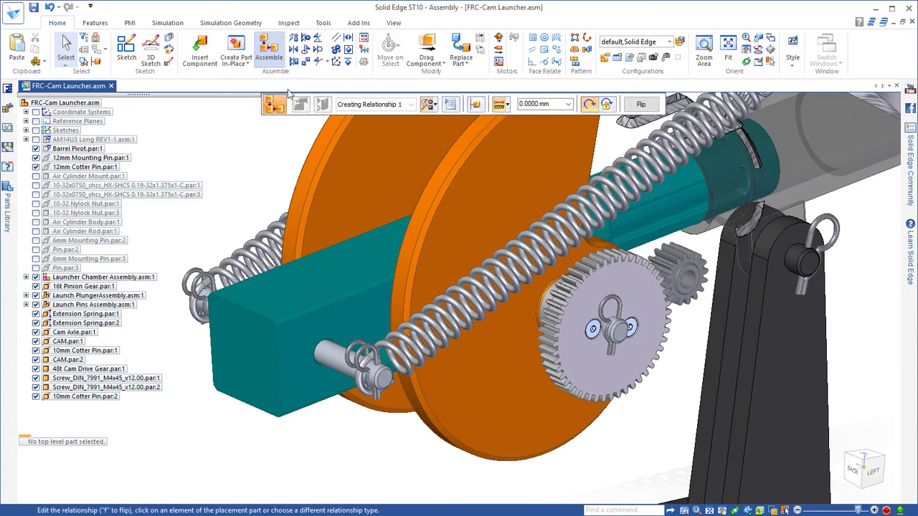
left_click(429, 104)
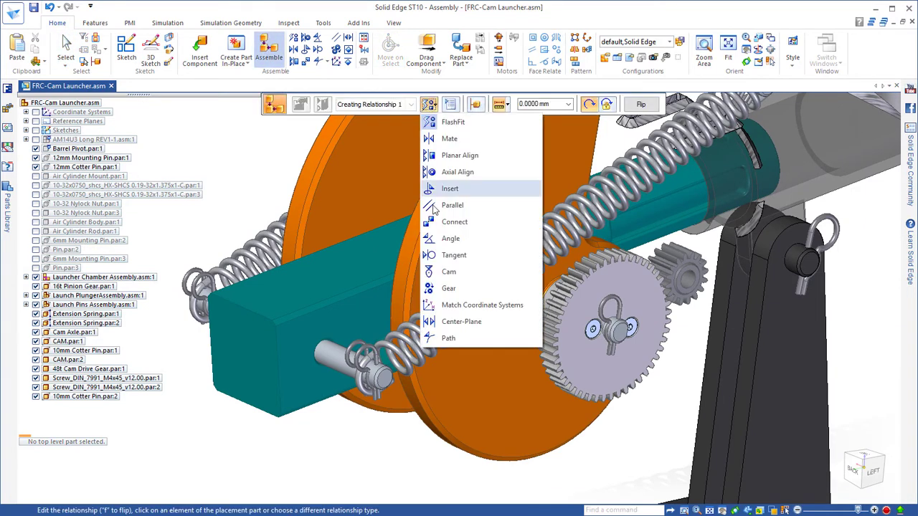
left_click(440, 258)
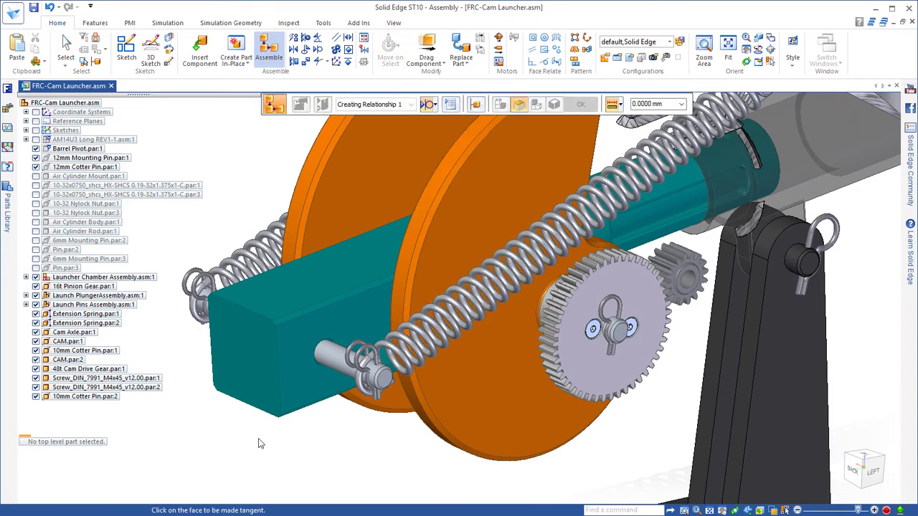
left_click(334, 364)
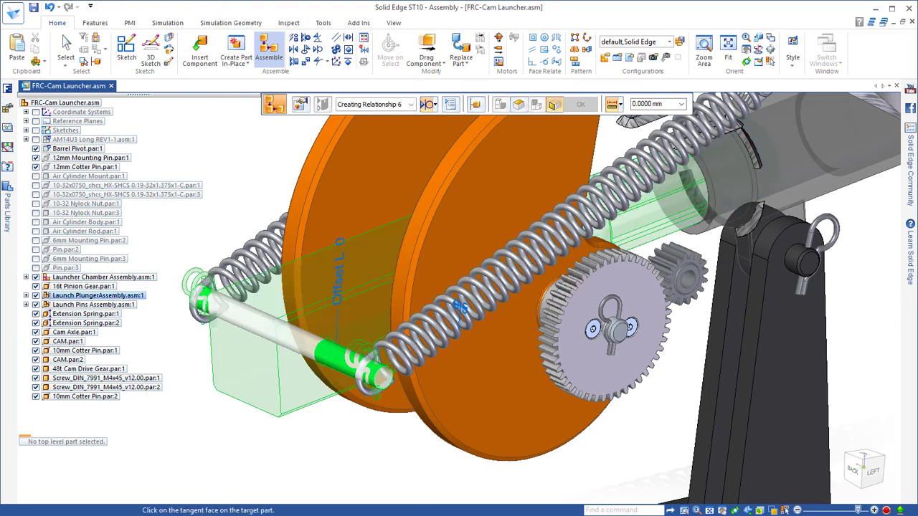
left_click(416, 422)
key("Return")
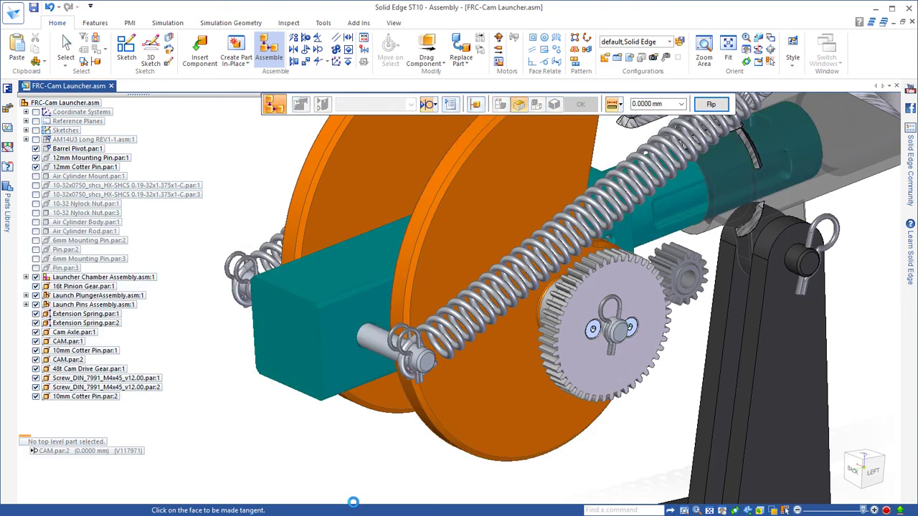
key("Escape")
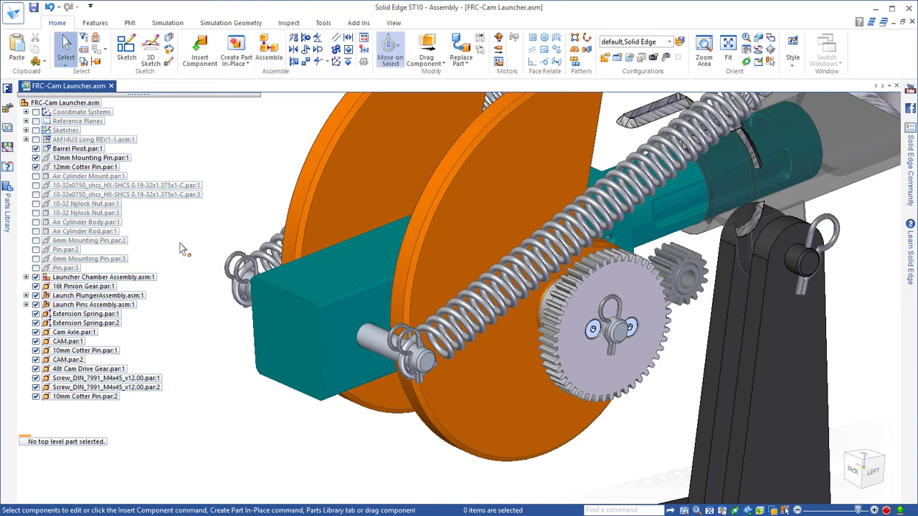
Show all hidden parts of the Launcher Chamber Assembly
left_click(132, 278)
right_click(132, 278)
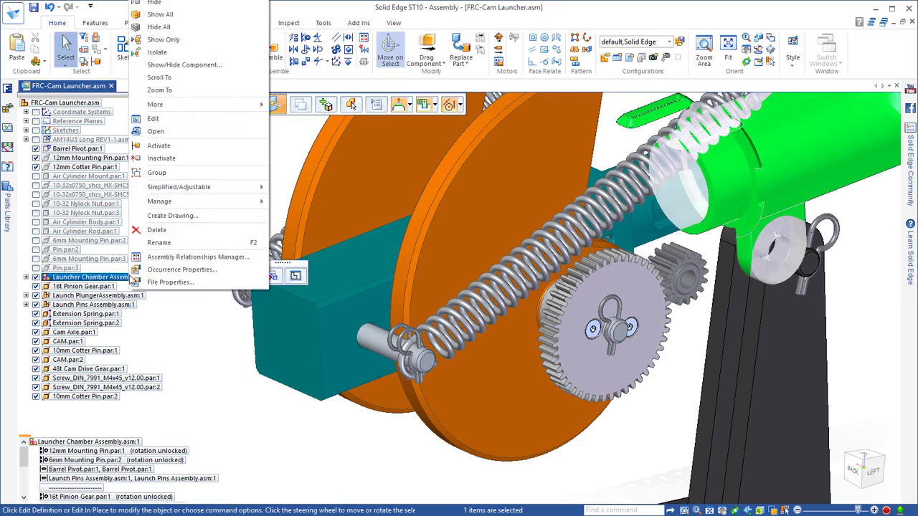
left_click(164, 16)
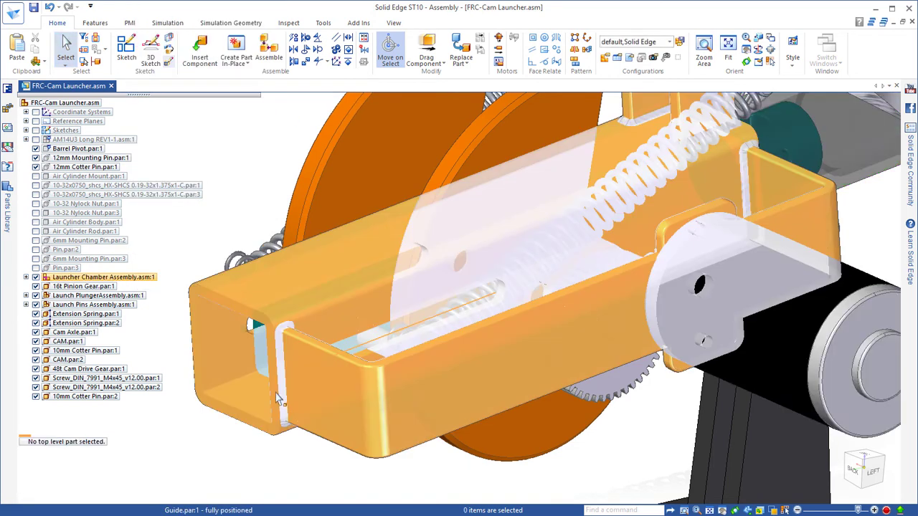
scroll(228, 213, "down", 5)
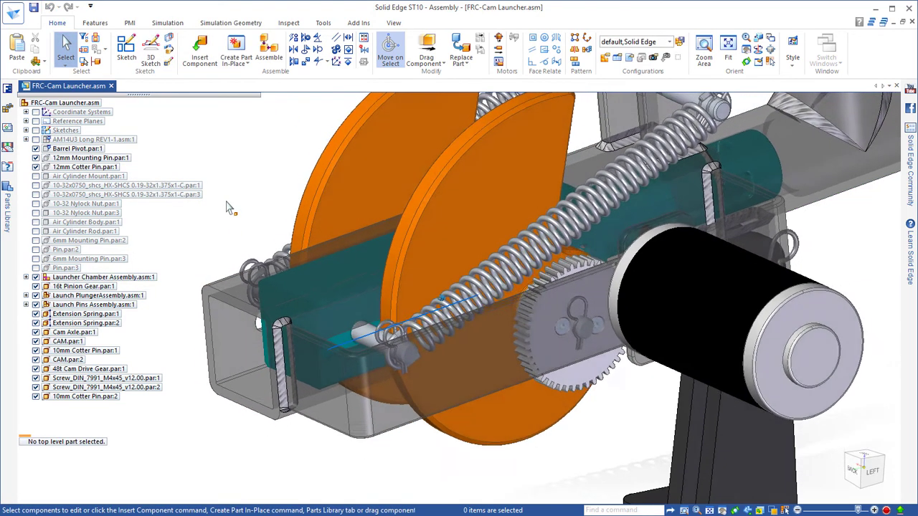
Hide the CIM motor in front of the pinion and drive gear
scroll(458, 378, "down", 2)
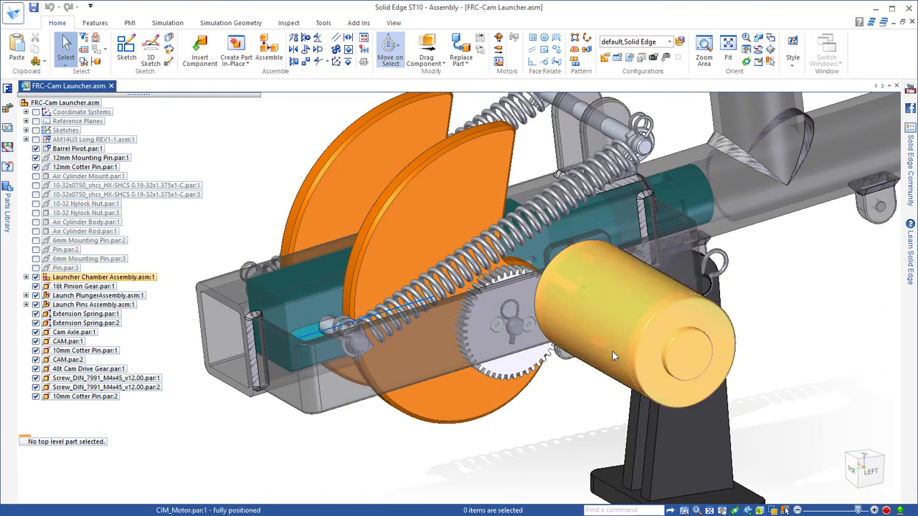
left_click(615, 362)
right_click(541, 443)
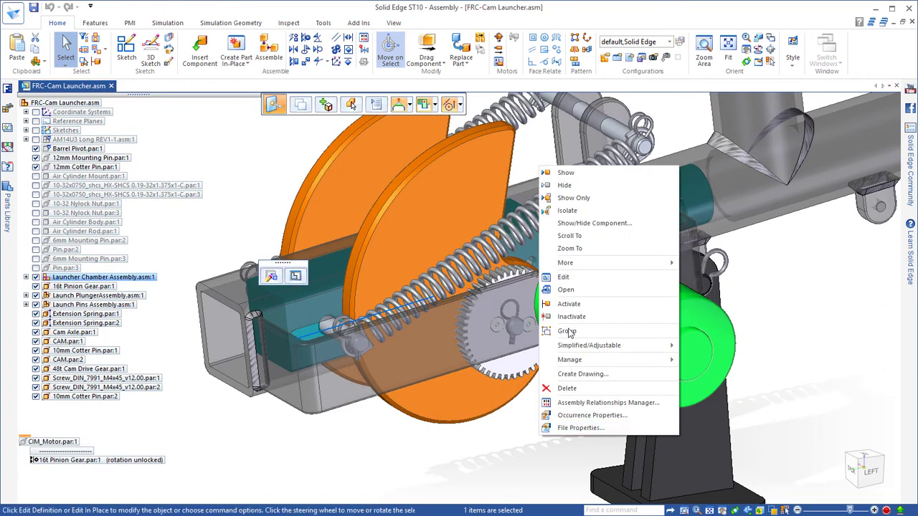
left_click(574, 186)
scroll(552, 474, "up", 3)
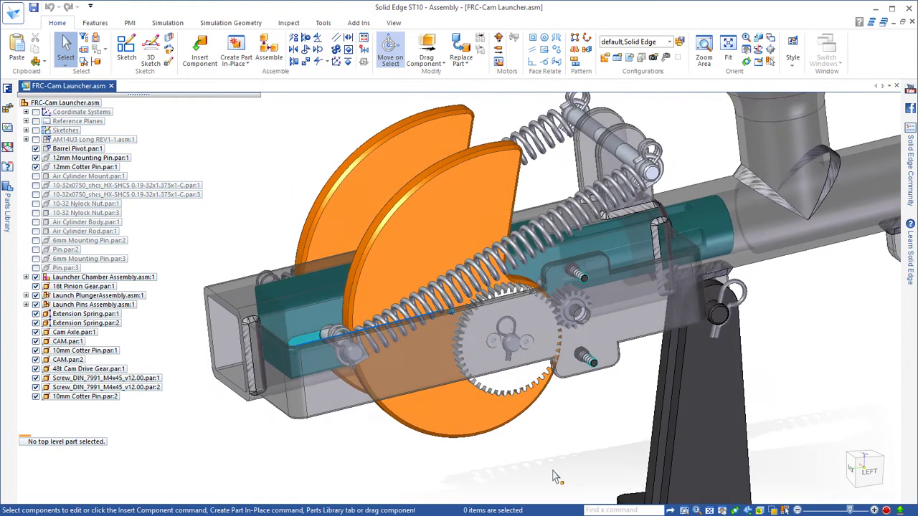
Use Drag Component to rotate the 16t pinion back and forth and through further turns, cycling the cams and plunger to test the motion
left_click(426, 54)
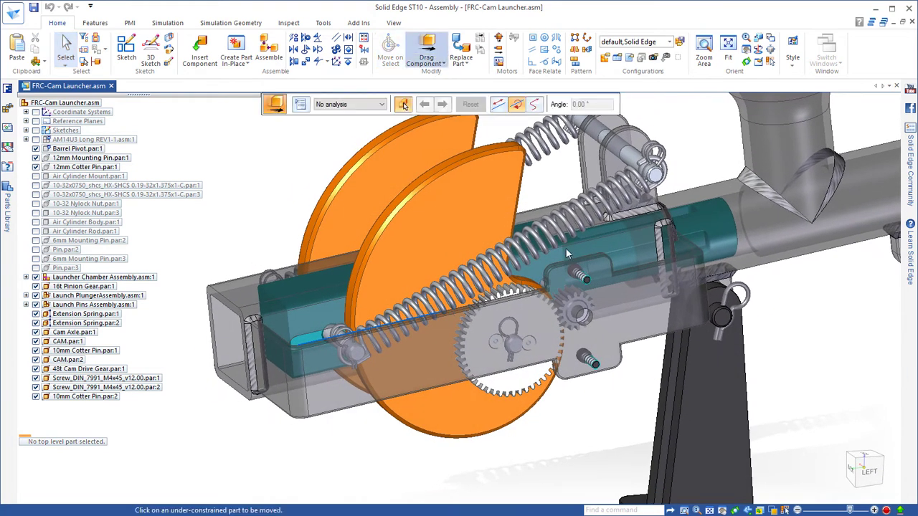
left_click(592, 307)
left_click_drag(592, 310, 589, 314)
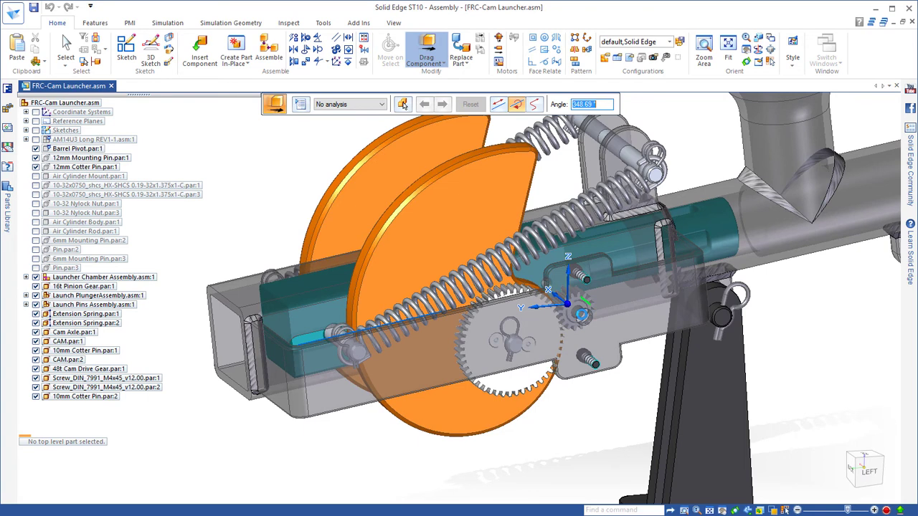
left_click(402, 104)
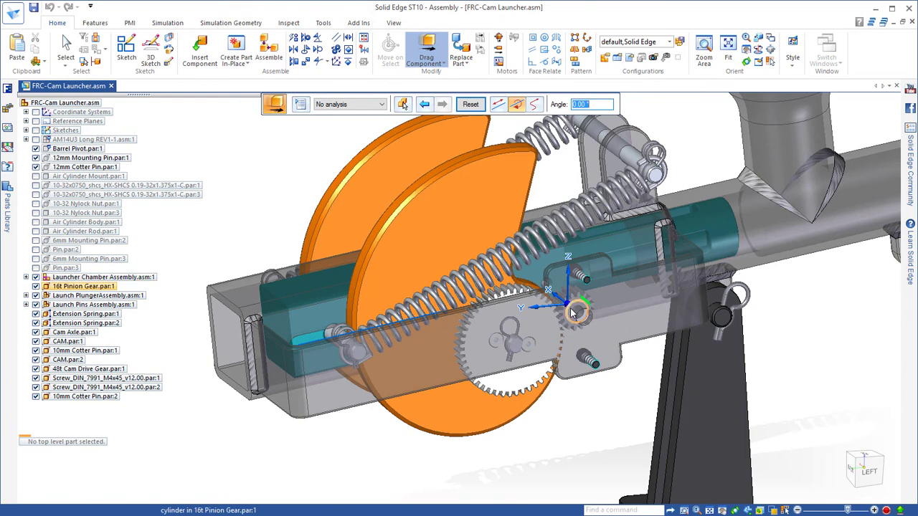
left_click_drag(572, 309, 601, 278)
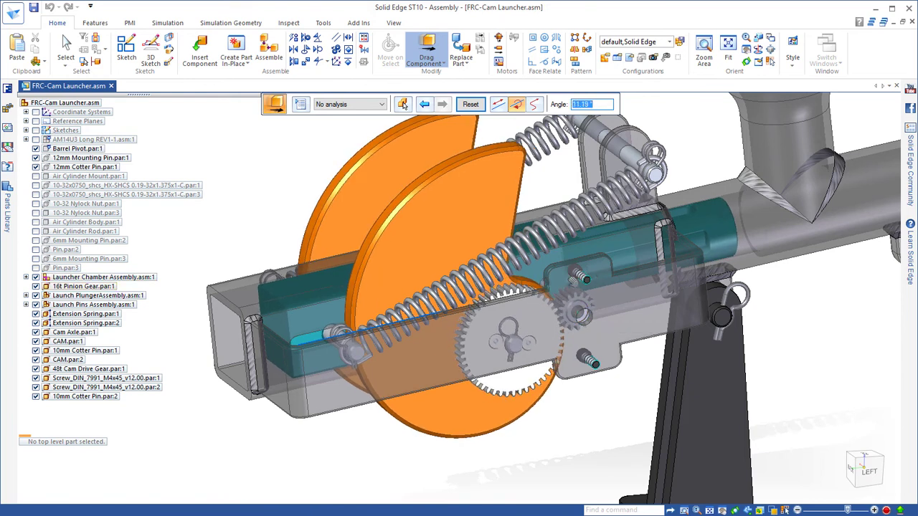
left_click(403, 105)
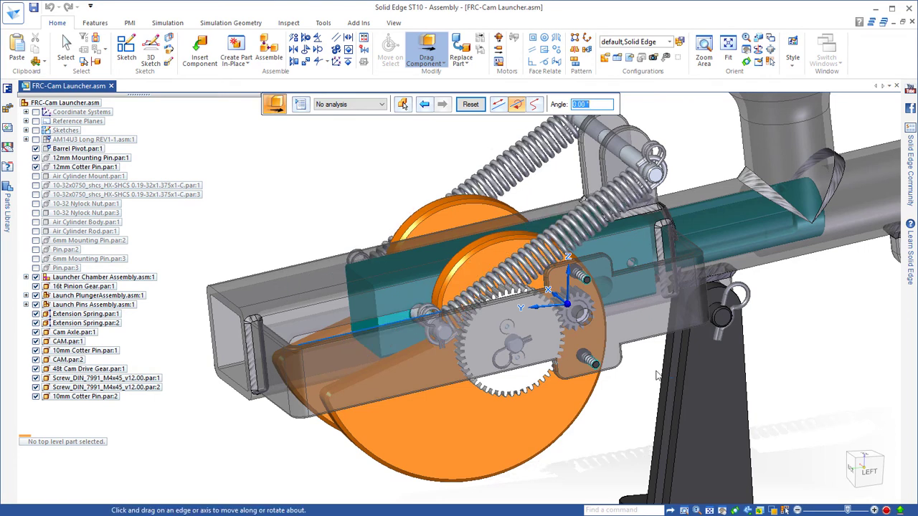
left_click_drag(579, 319, 563, 323)
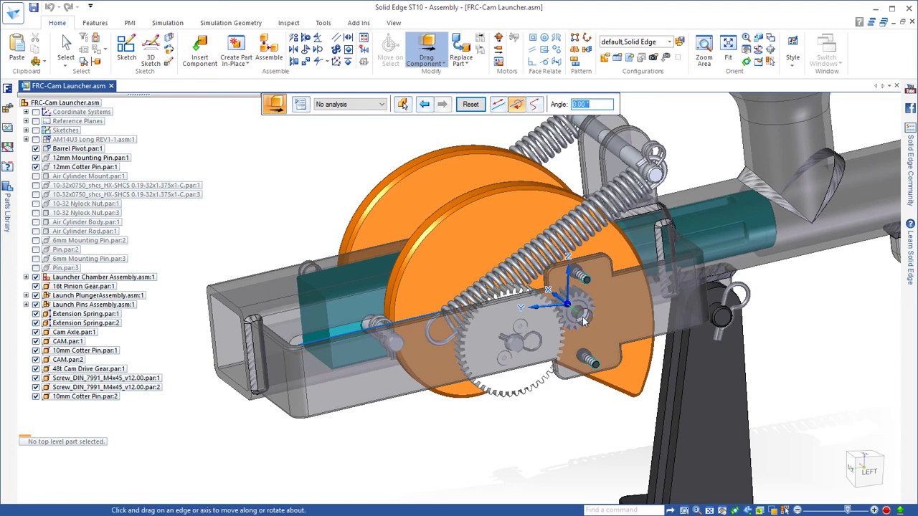
left_click(404, 105)
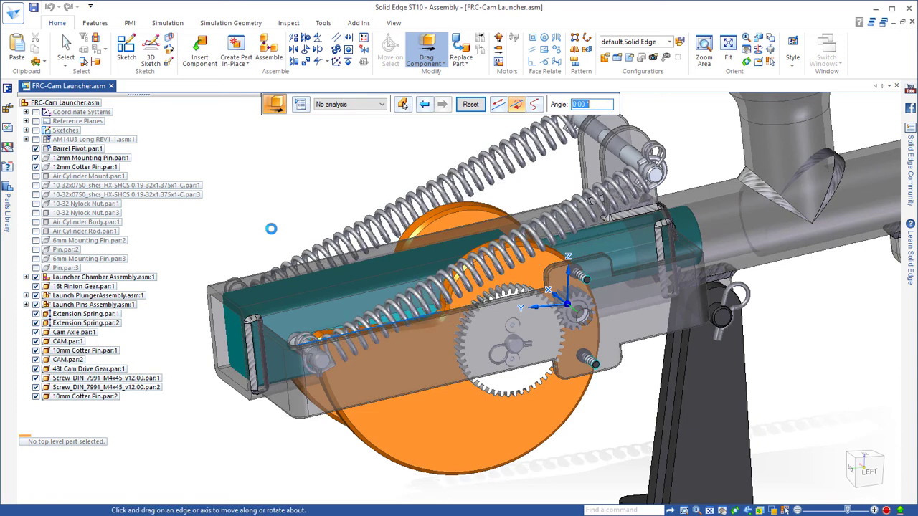
key("Escape")
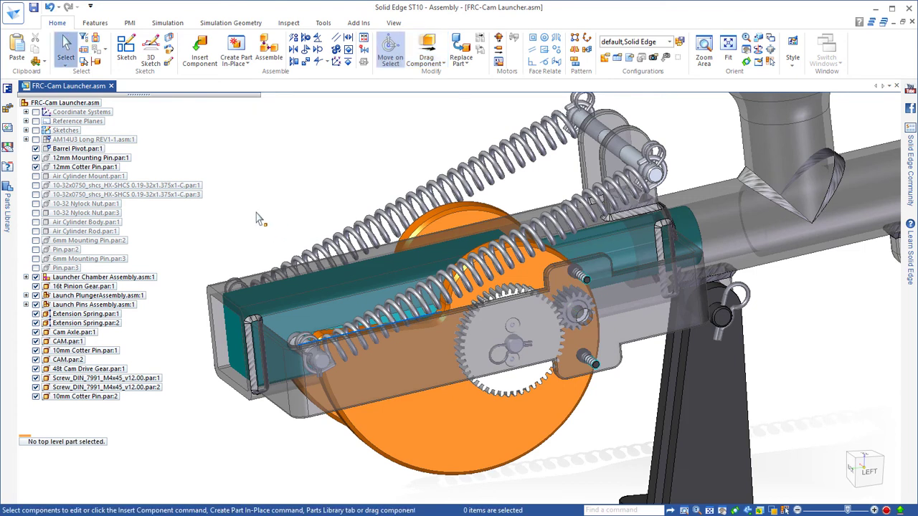
Show all components of the top-level FRC-Cam Launcher assembly, including the robot chassis, air cylinder and motor
right_click(56, 104)
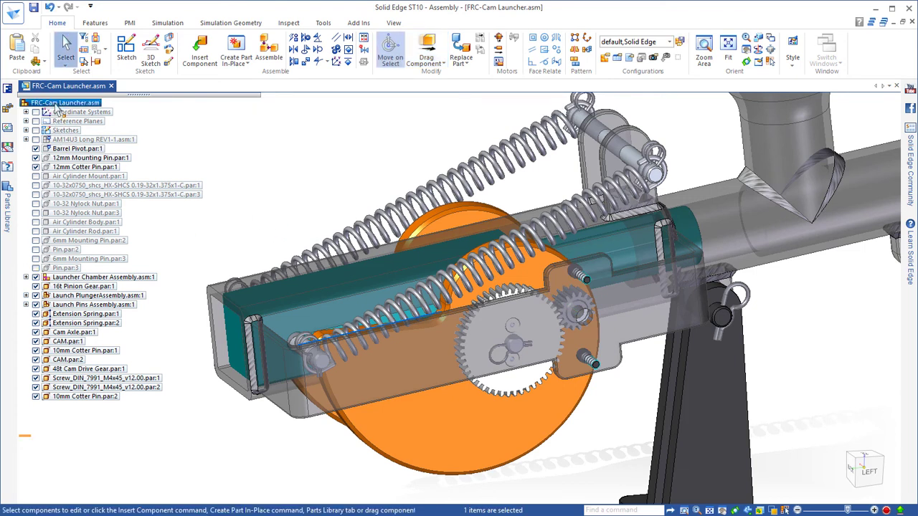
left_click(85, 176)
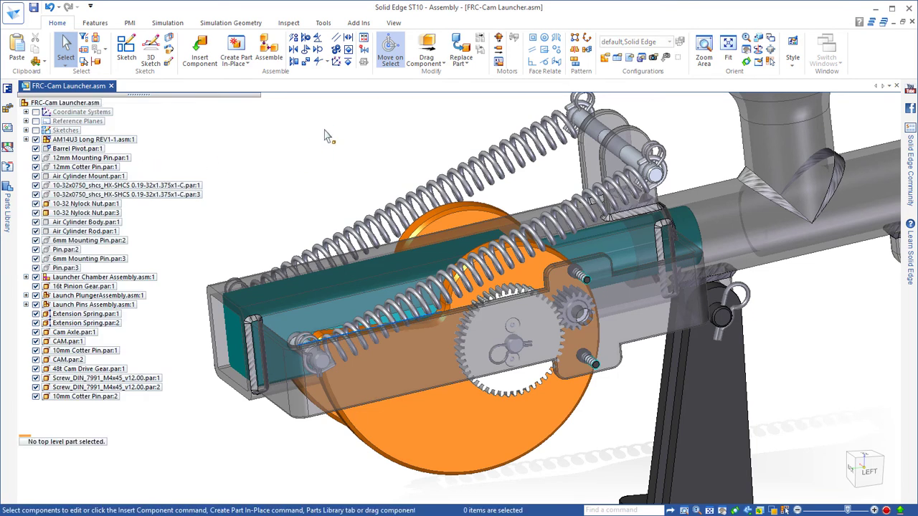
scroll(324, 136, "down", 5)
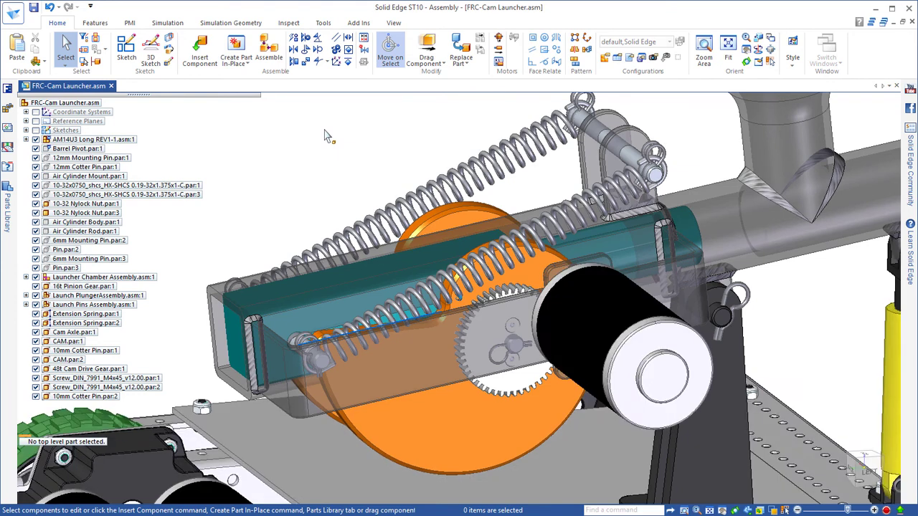
scroll(408, 199, "down", 5)
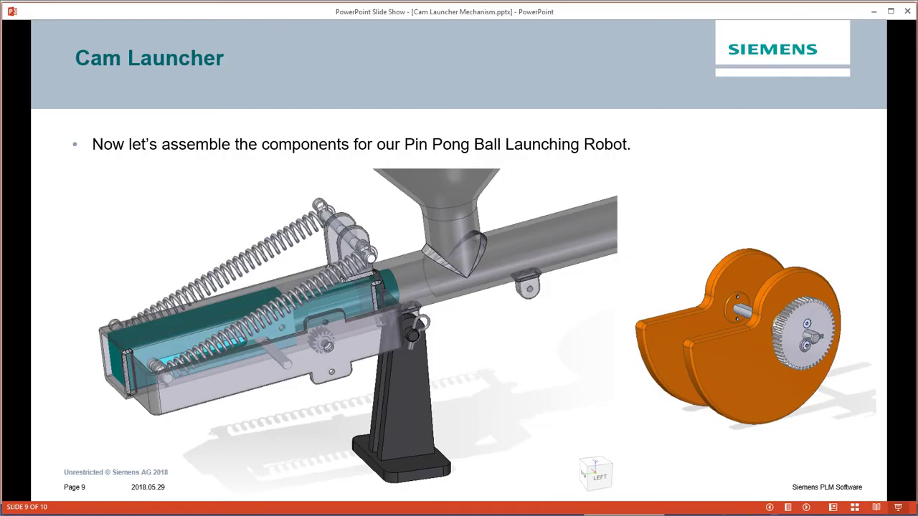
left_click(513, 408)
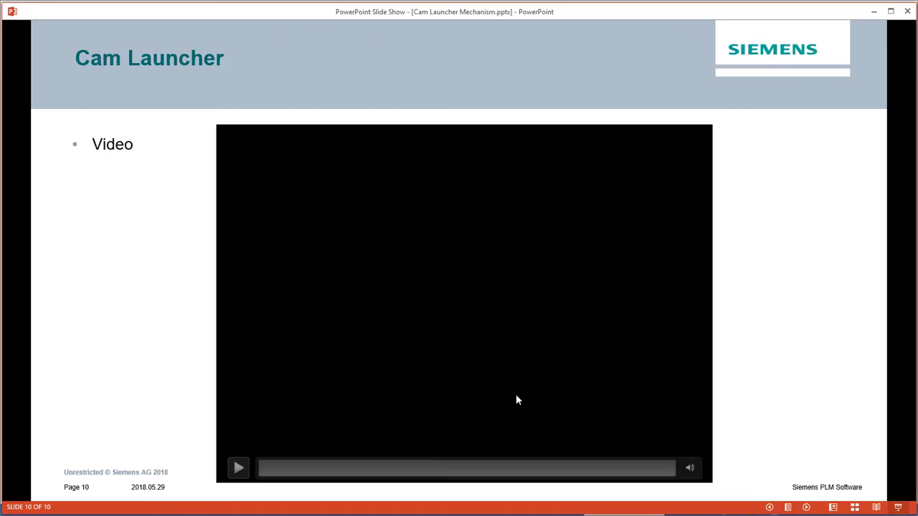
left_click(238, 468)
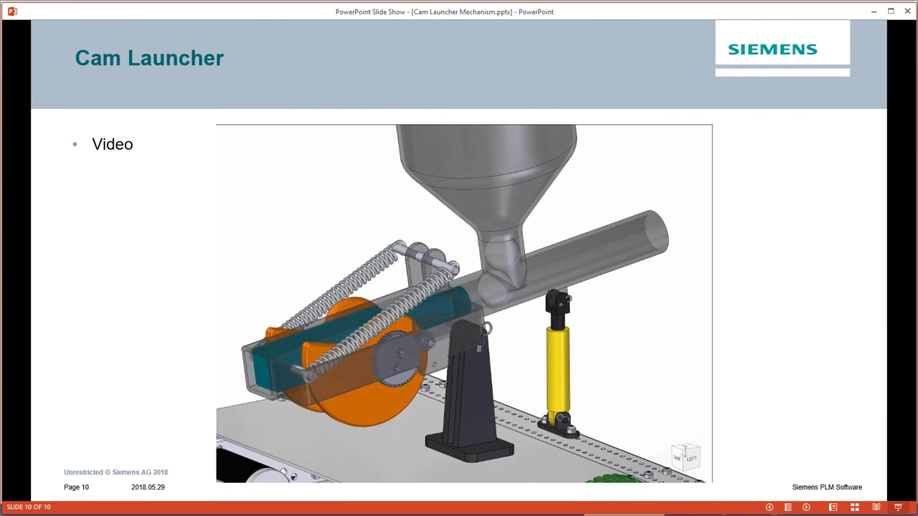
mouse_move(240, 479)
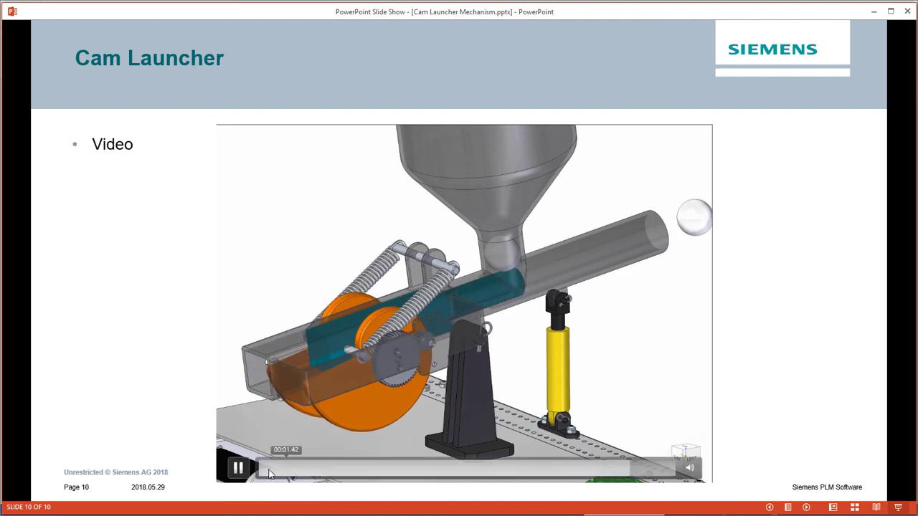